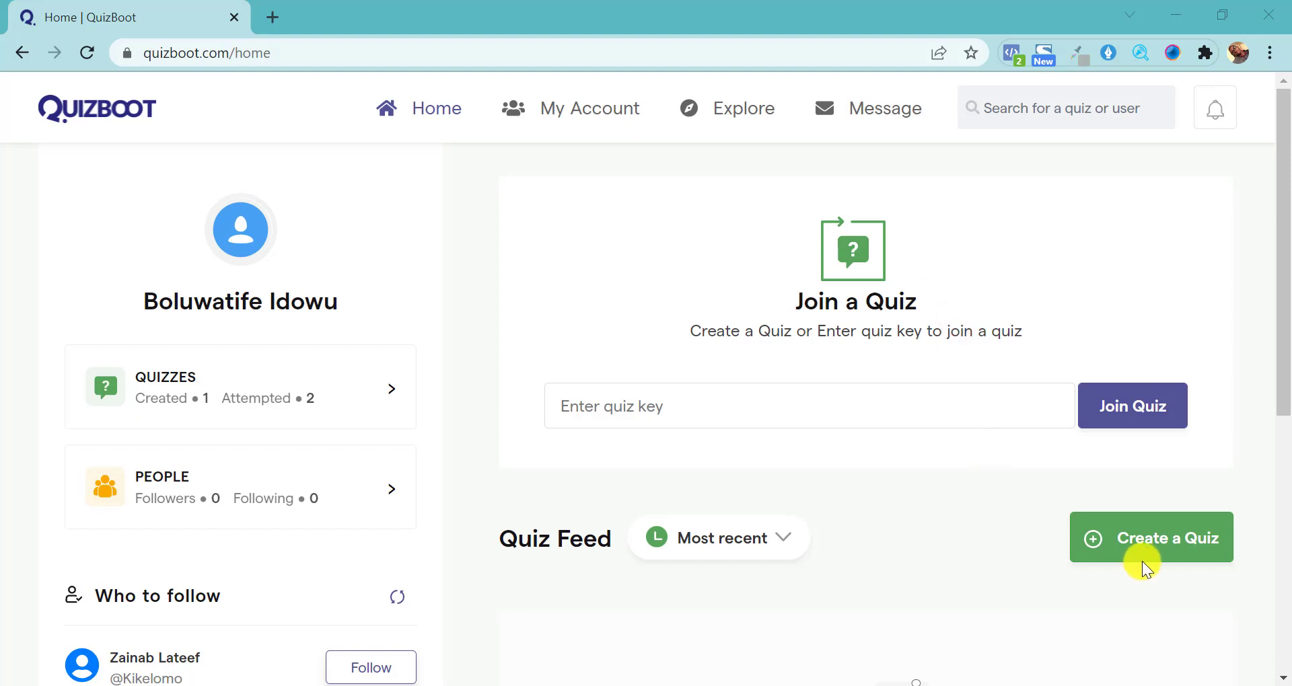
# Start creating a new quiz, dismiss the draft list, and make the quiz Public.
pyautogui.click(1162, 539)
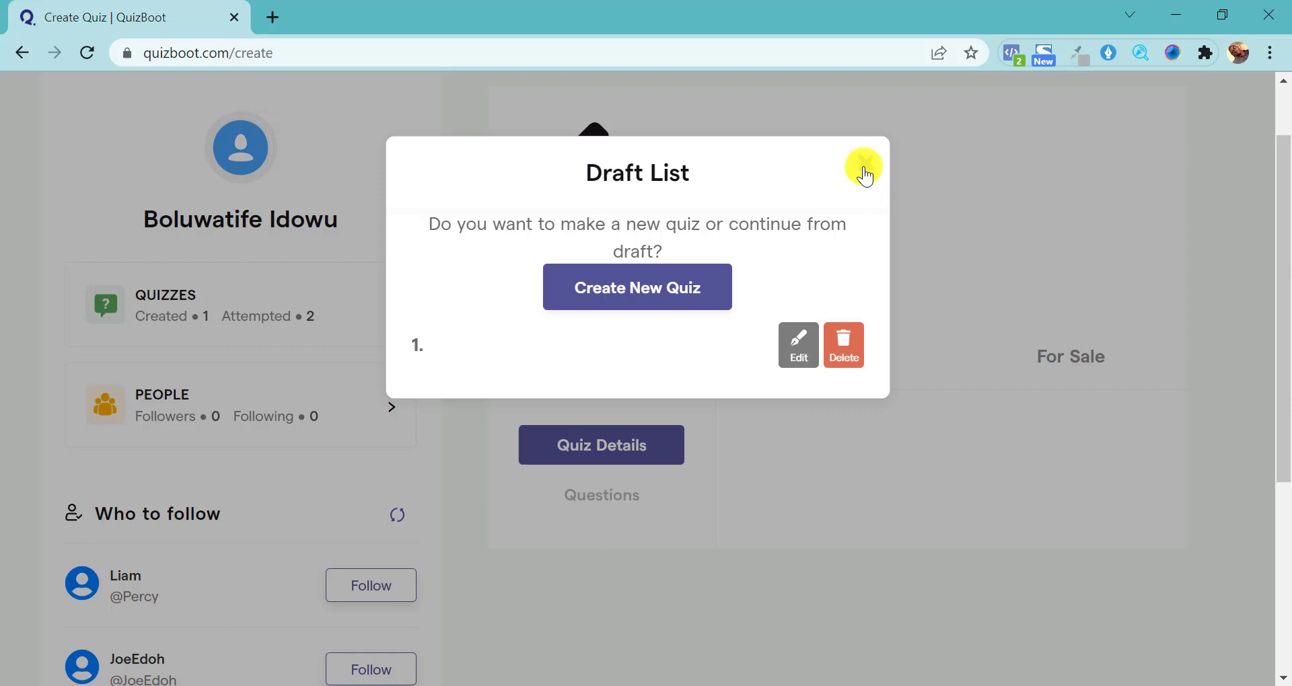
pyautogui.click(865, 169)
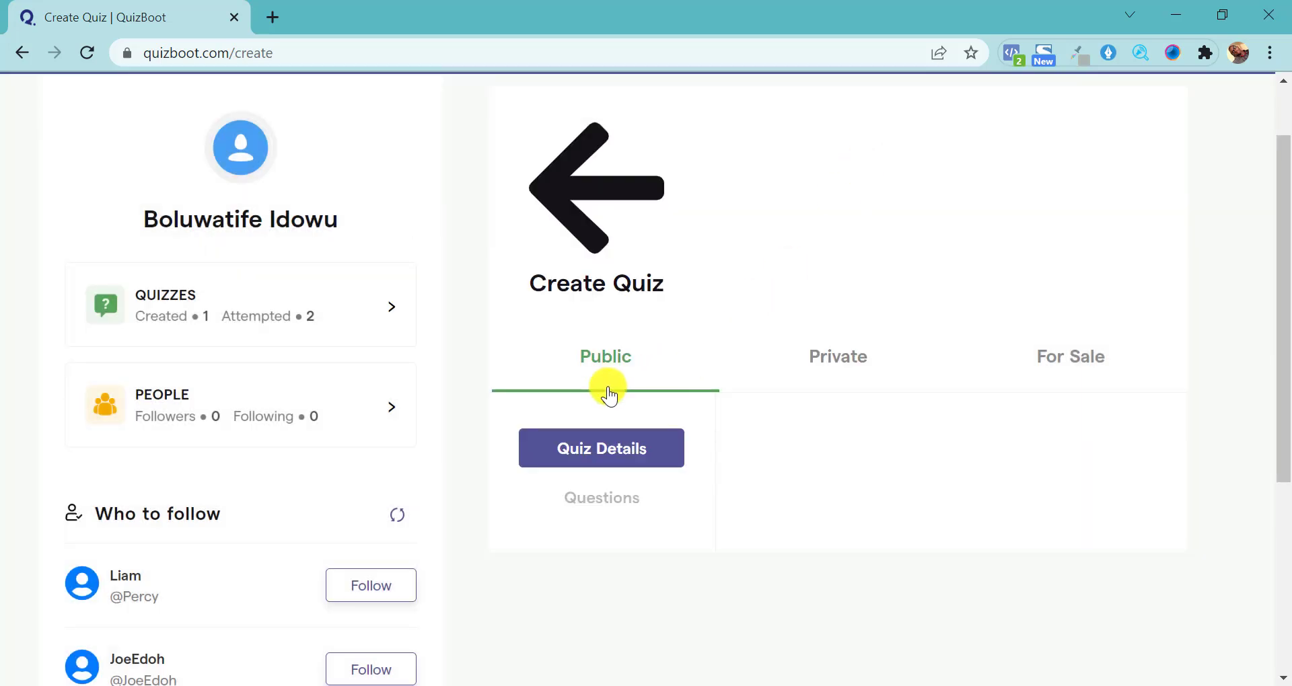
pyautogui.click(608, 392)
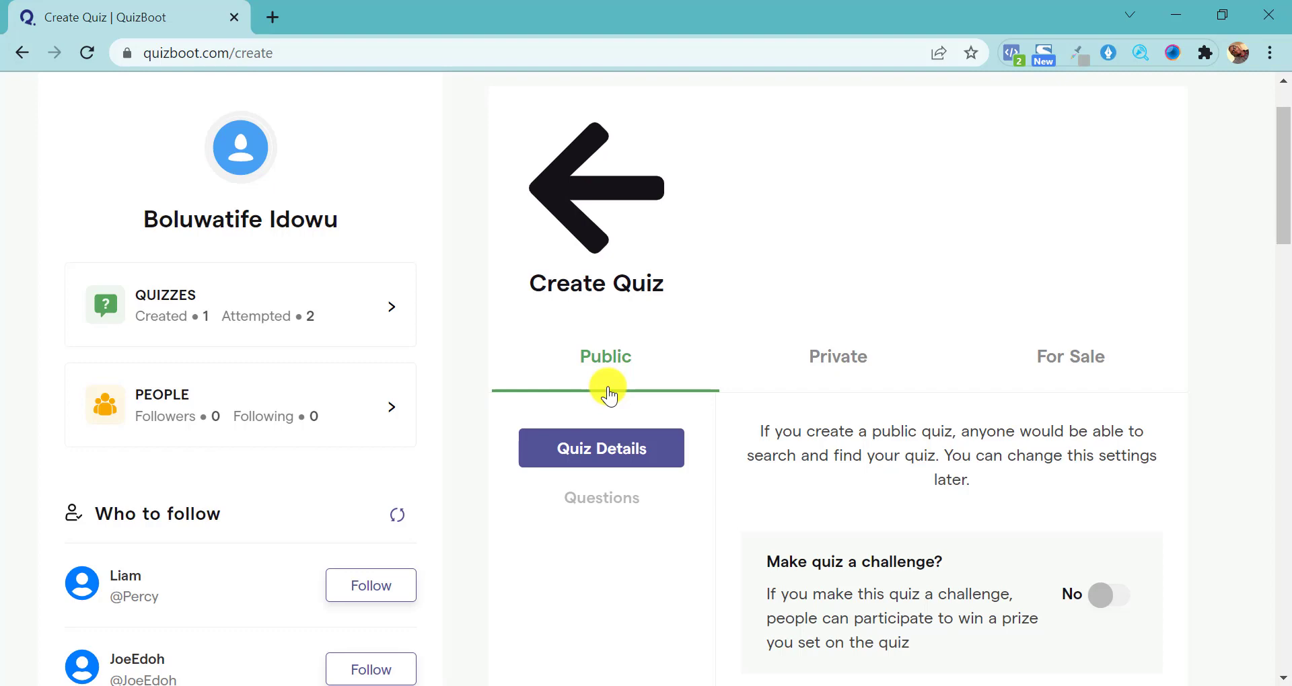
# Enter "hqjh" as the quiz title in the public quiz details.
pyautogui.scroll(-3, 865, 452)
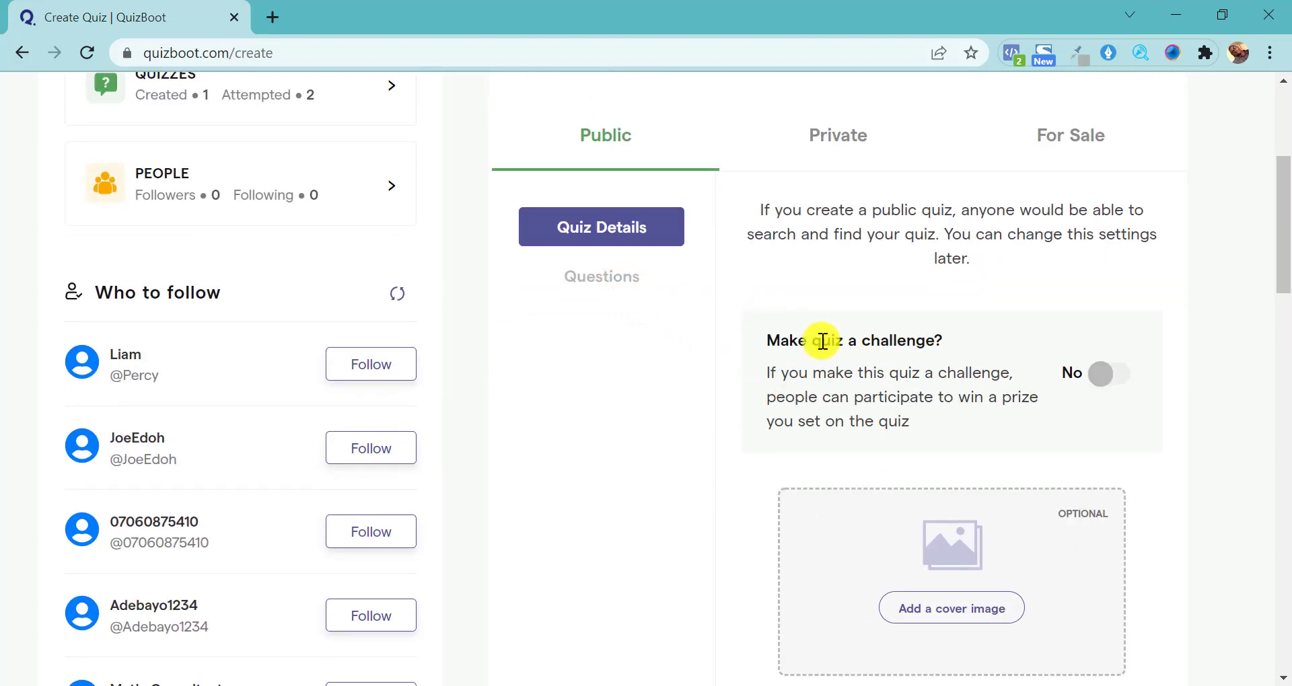
pyautogui.scroll(-2, 821, 337)
pyautogui.scroll(-2, 974, 386)
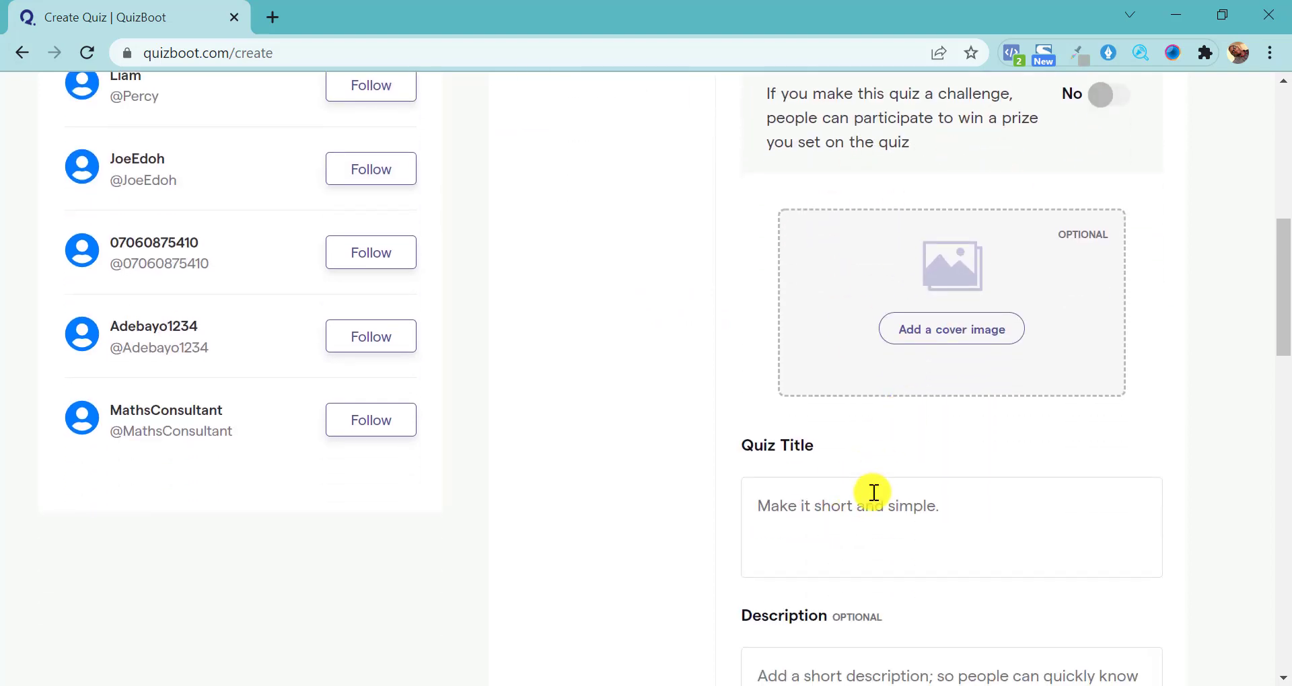
pyautogui.click(873, 493)
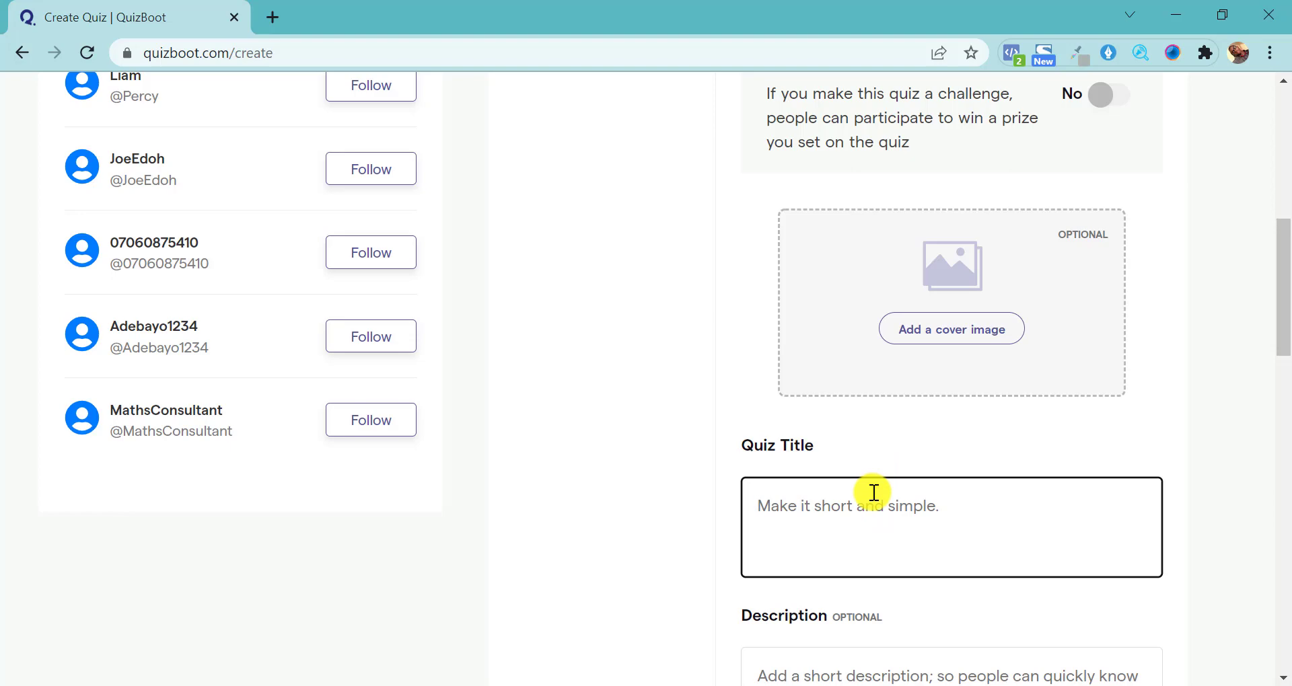
pyautogui.write('hqjh')
# Set the quiz duration to 2 hours.
pyautogui.scroll(-4, 871, 491)
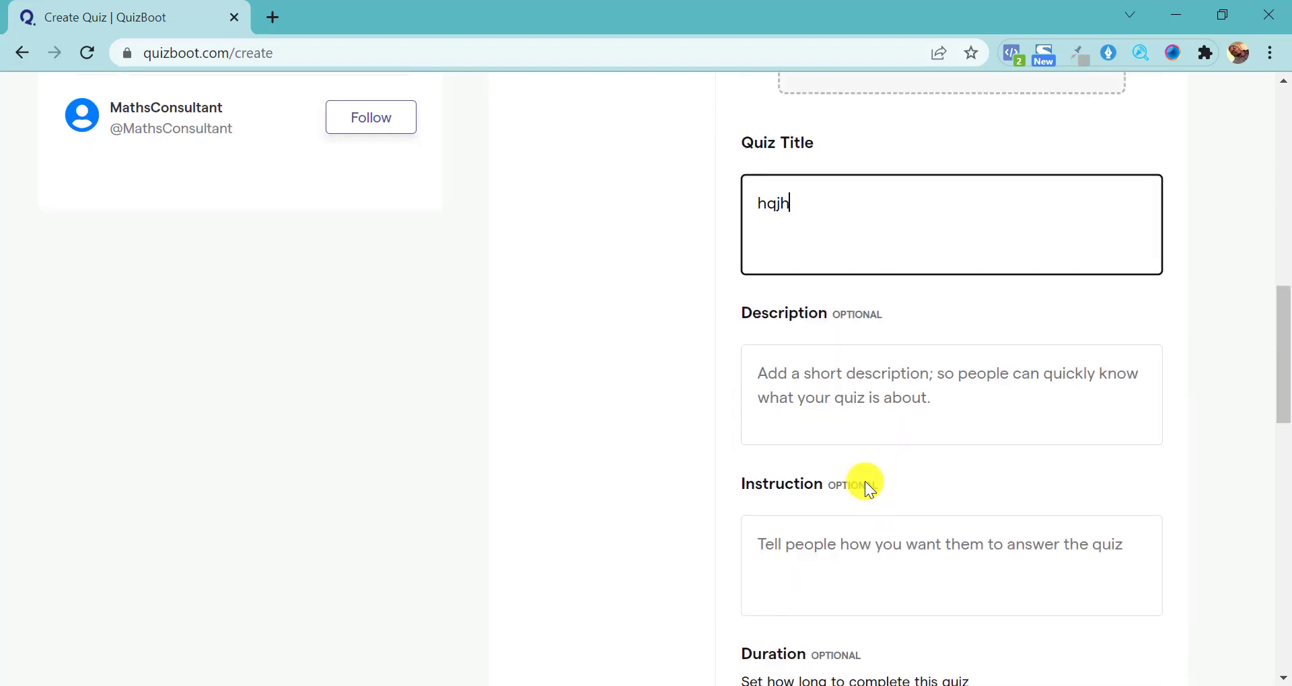
pyautogui.scroll(-3, 852, 379)
pyautogui.scroll(2, 852, 379)
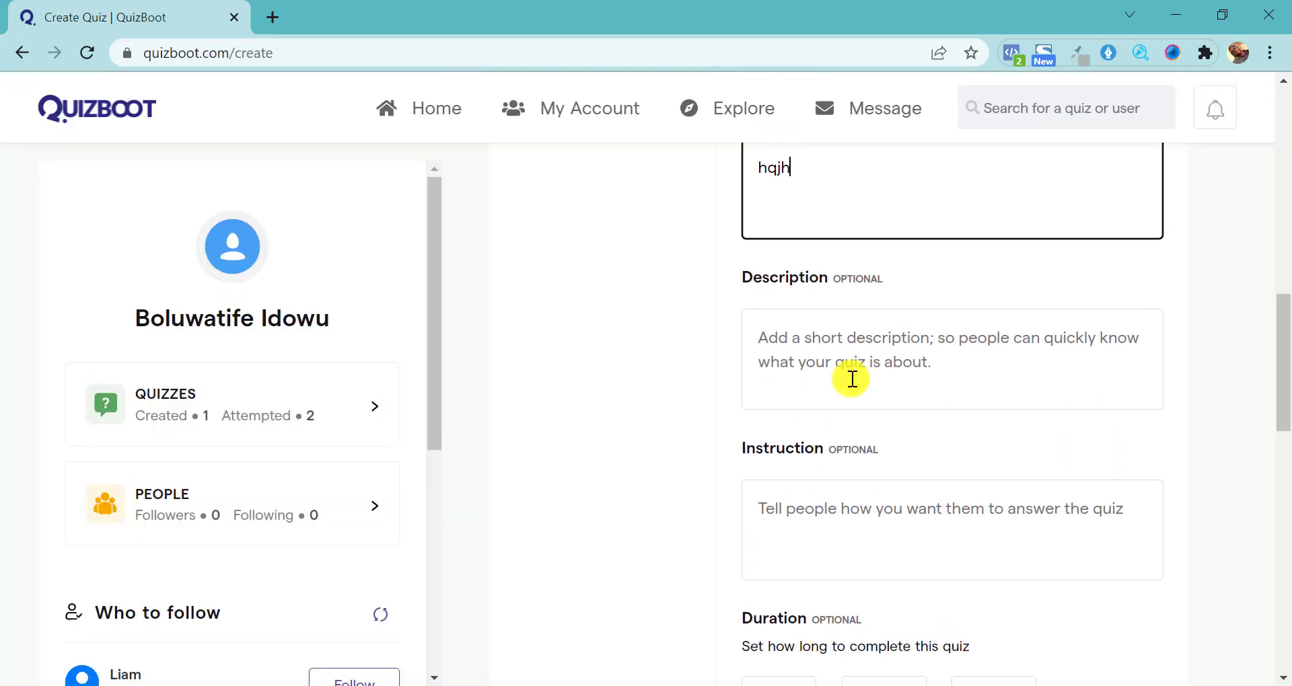
pyautogui.scroll(-4, 852, 379)
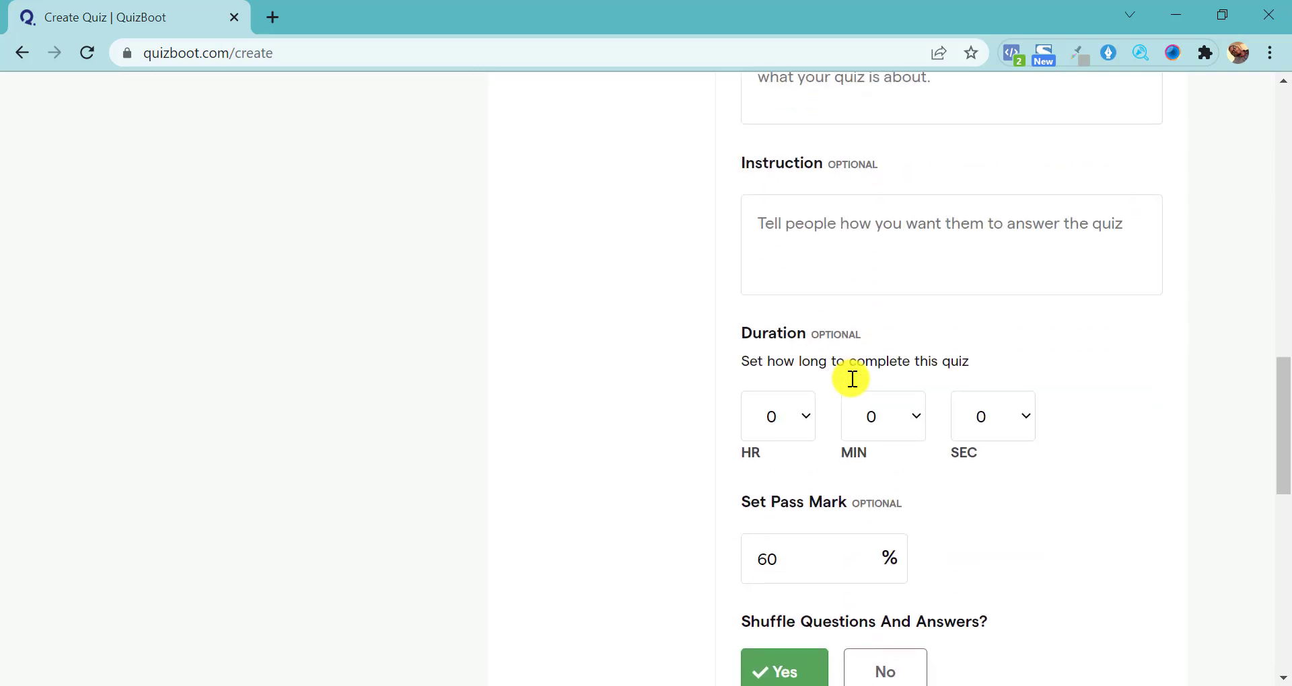
pyautogui.scroll(-1, 852, 379)
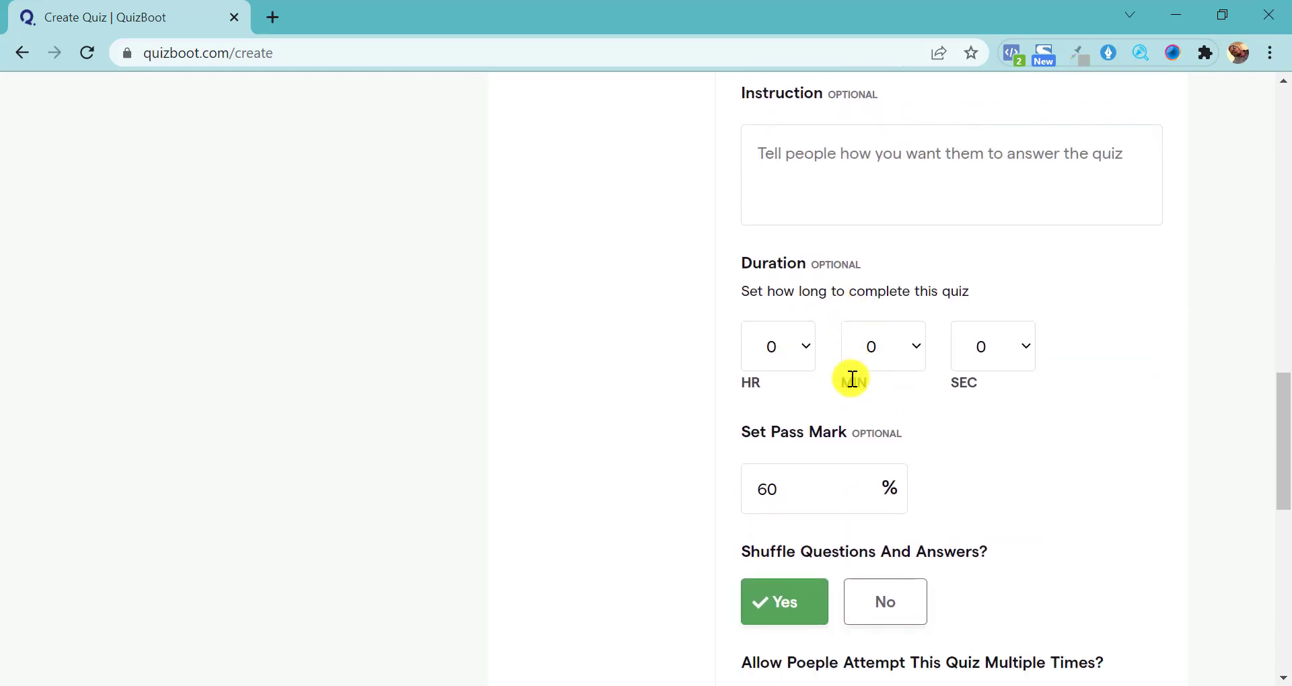
pyautogui.click(806, 350)
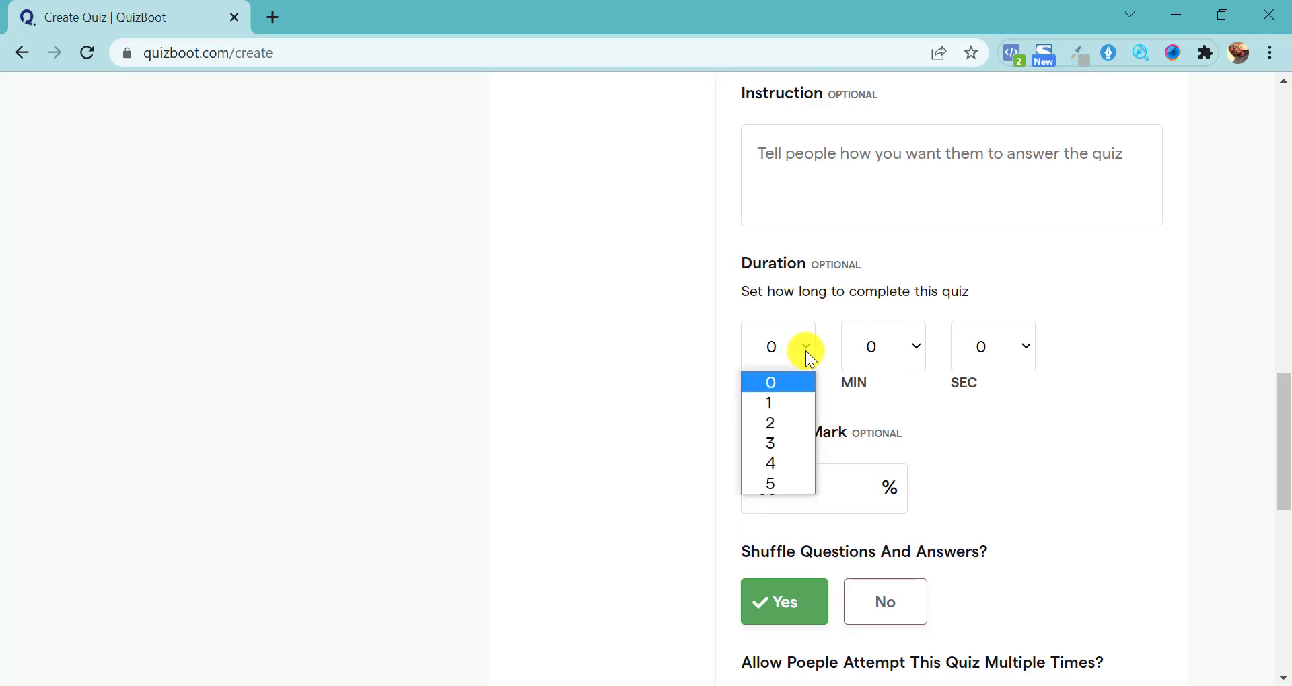
pyautogui.click(783, 426)
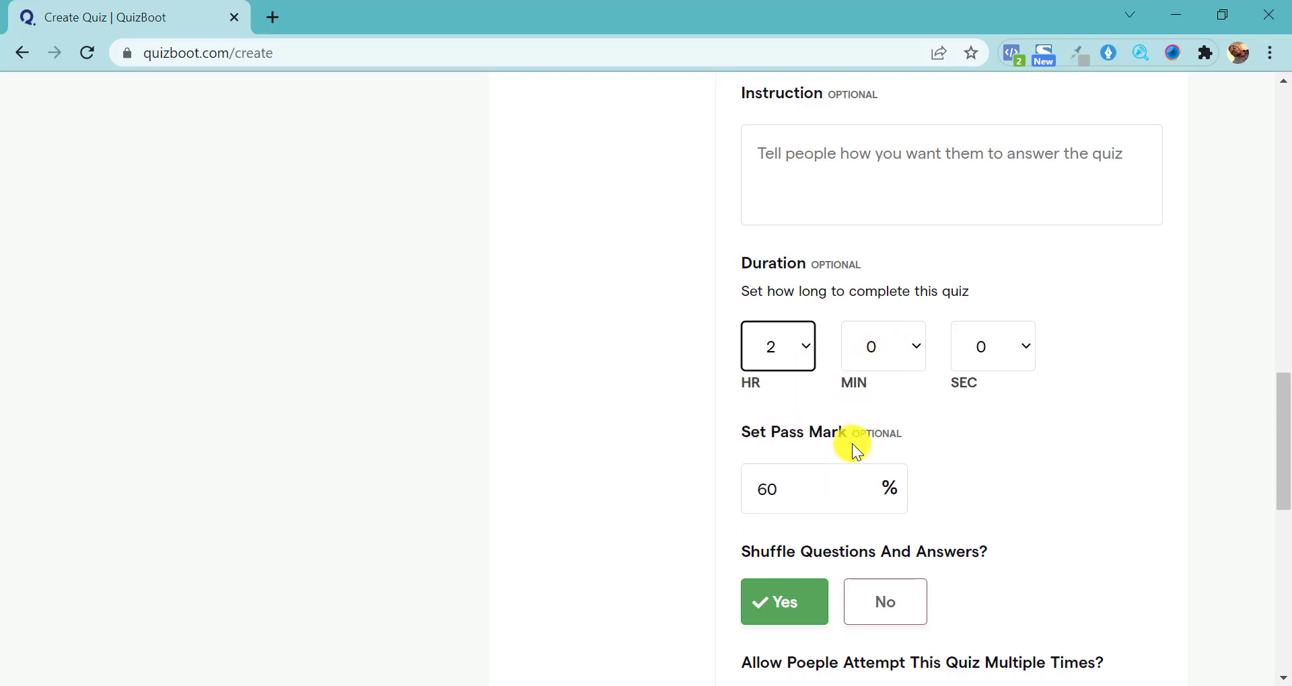
# Save the quiz details to continue to the questions, and open the template for importing questions from a spreadsheet.
pyautogui.scroll(-1, 855, 450)
pyautogui.scroll(-9, 962, 434)
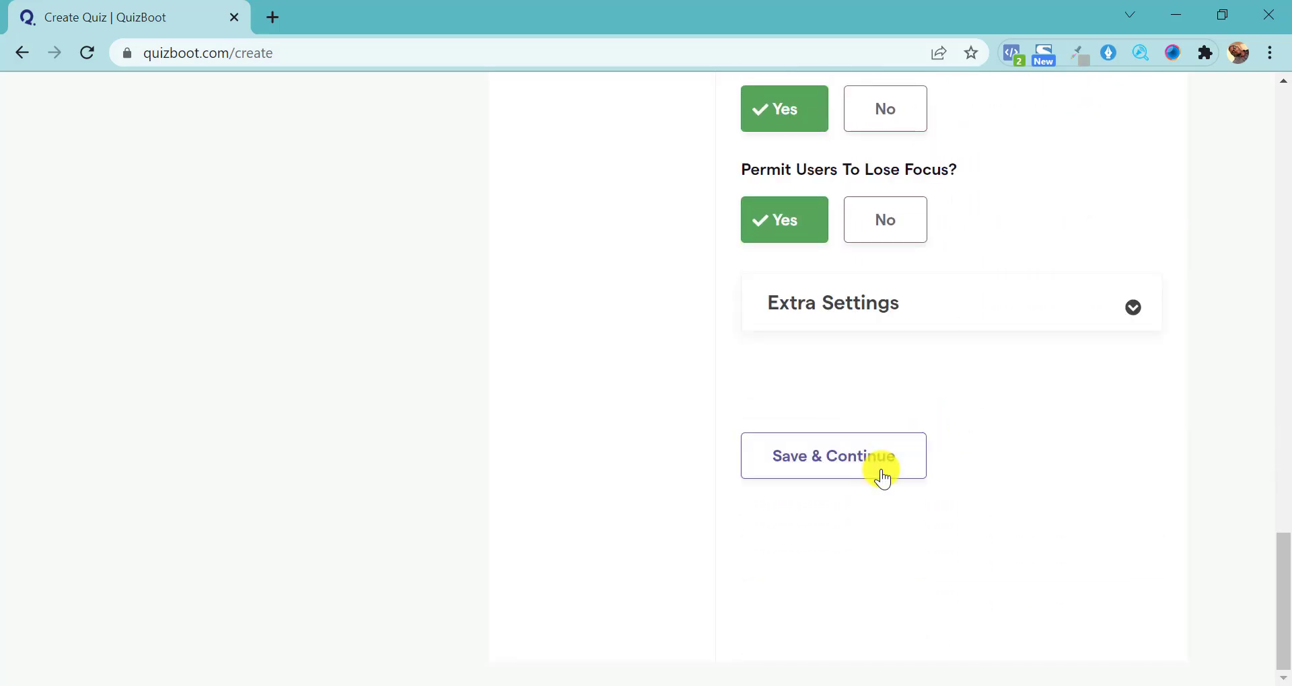
pyautogui.click(883, 475)
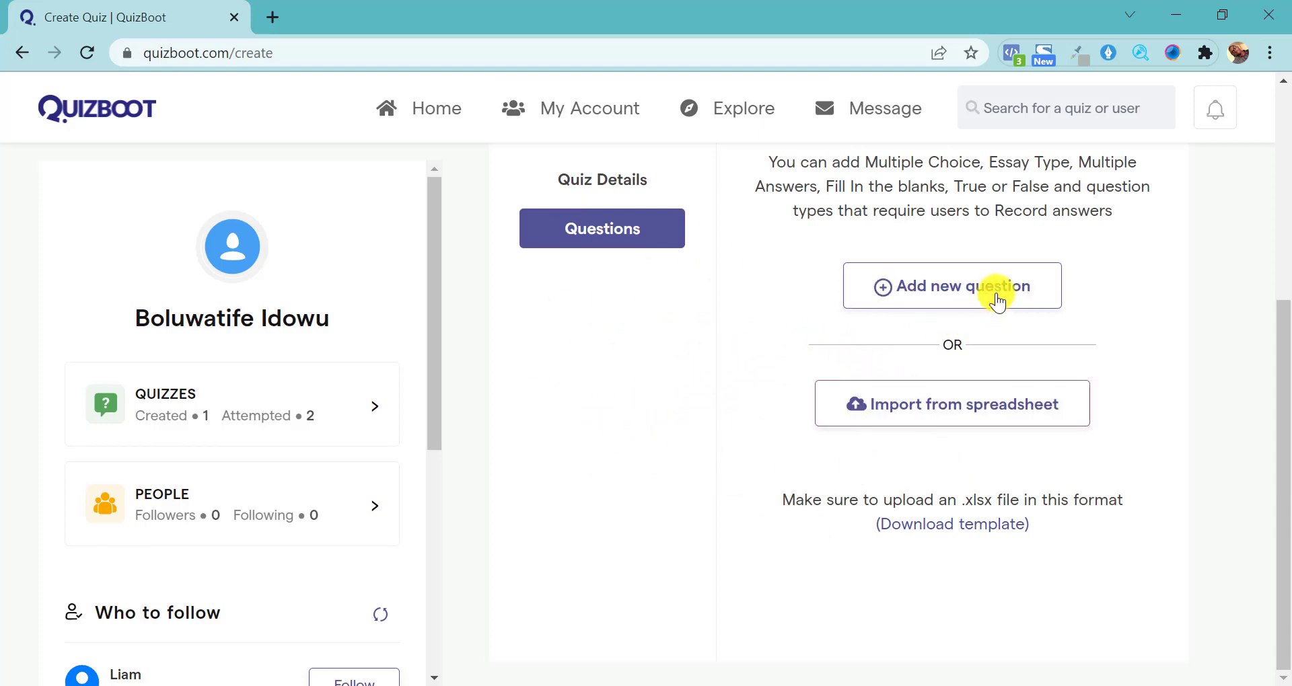
pyautogui.click(948, 525)
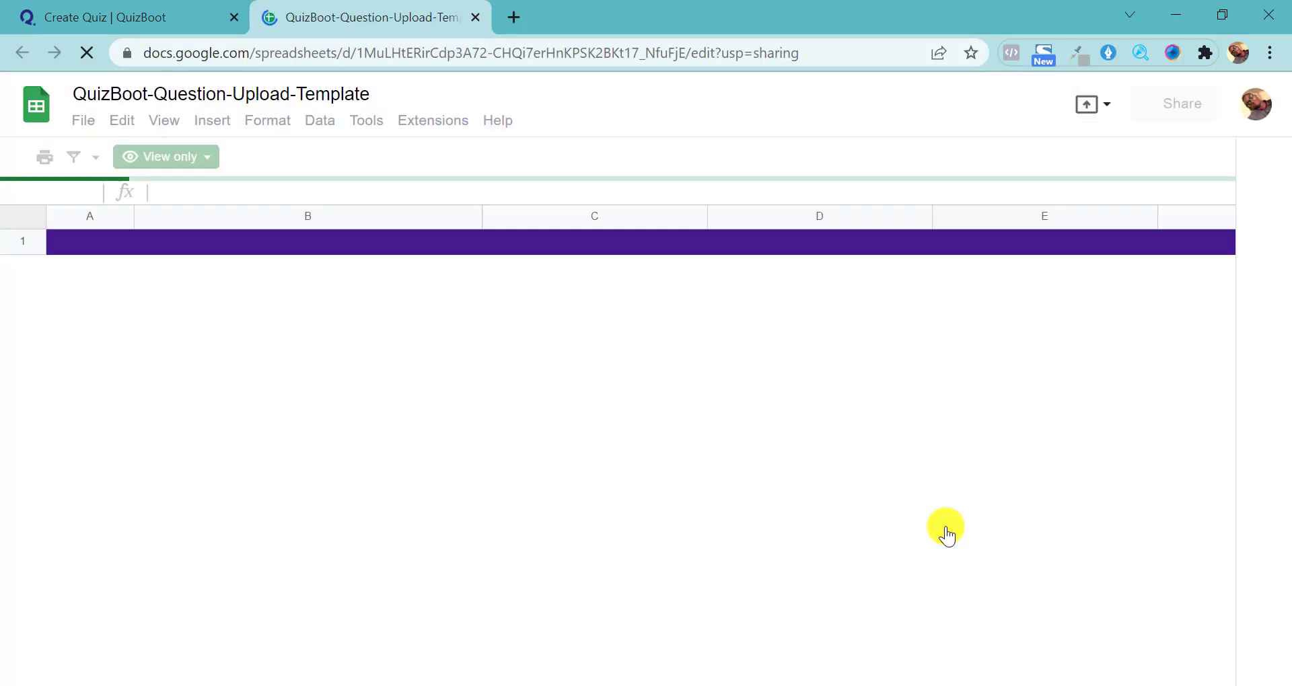
# Examine the question upload template's instructions, sample questions, question types and answer columns.
pyautogui.scroll(-6, 945, 535)
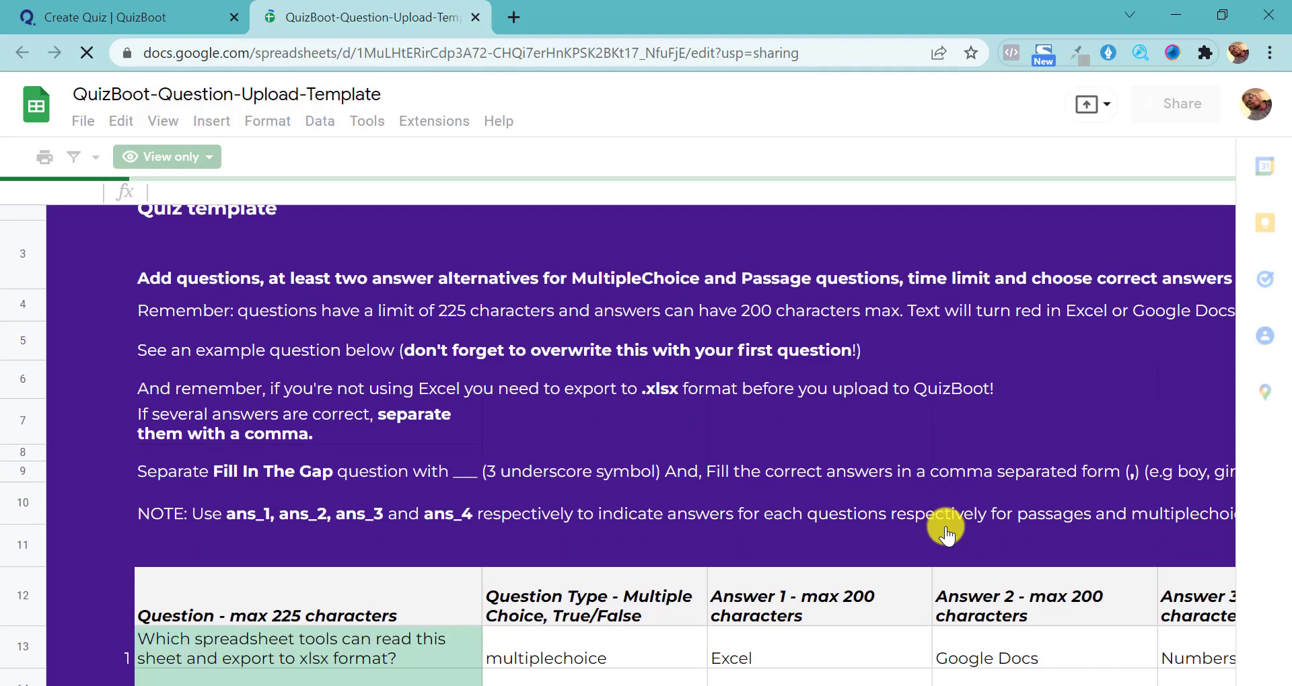
pyautogui.scroll(-1, 947, 536)
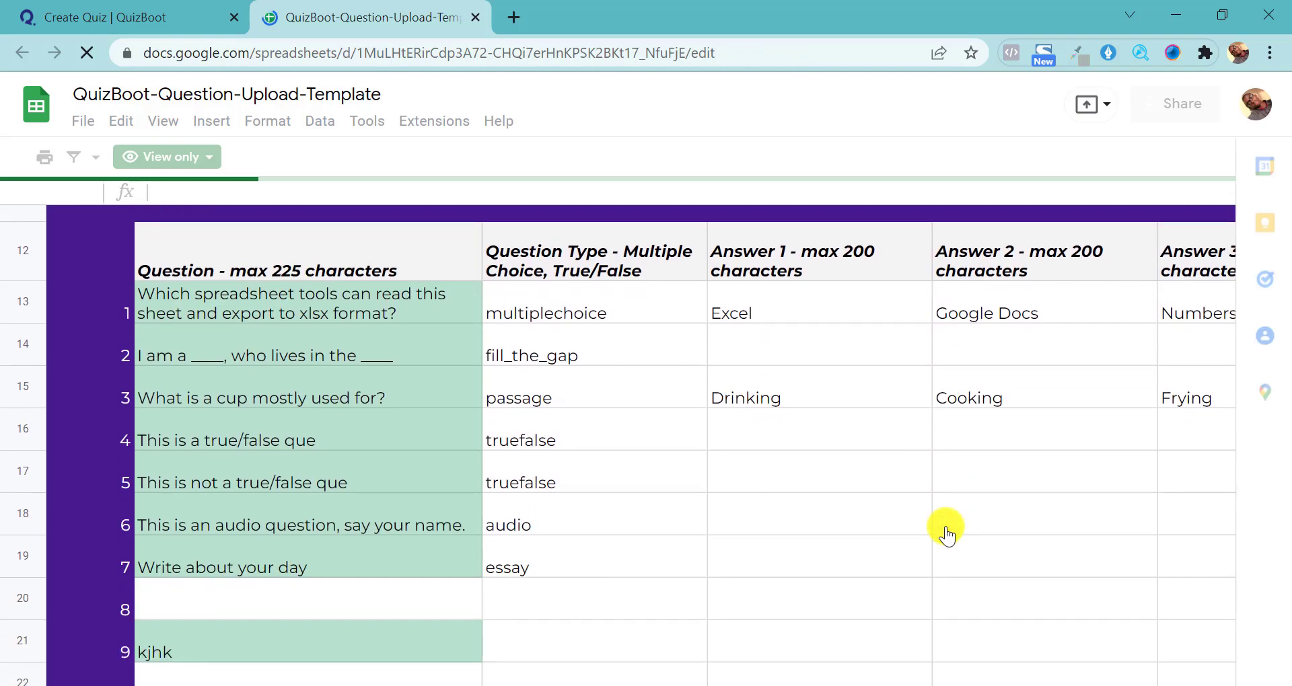
pyautogui.scroll(-2, 946, 536)
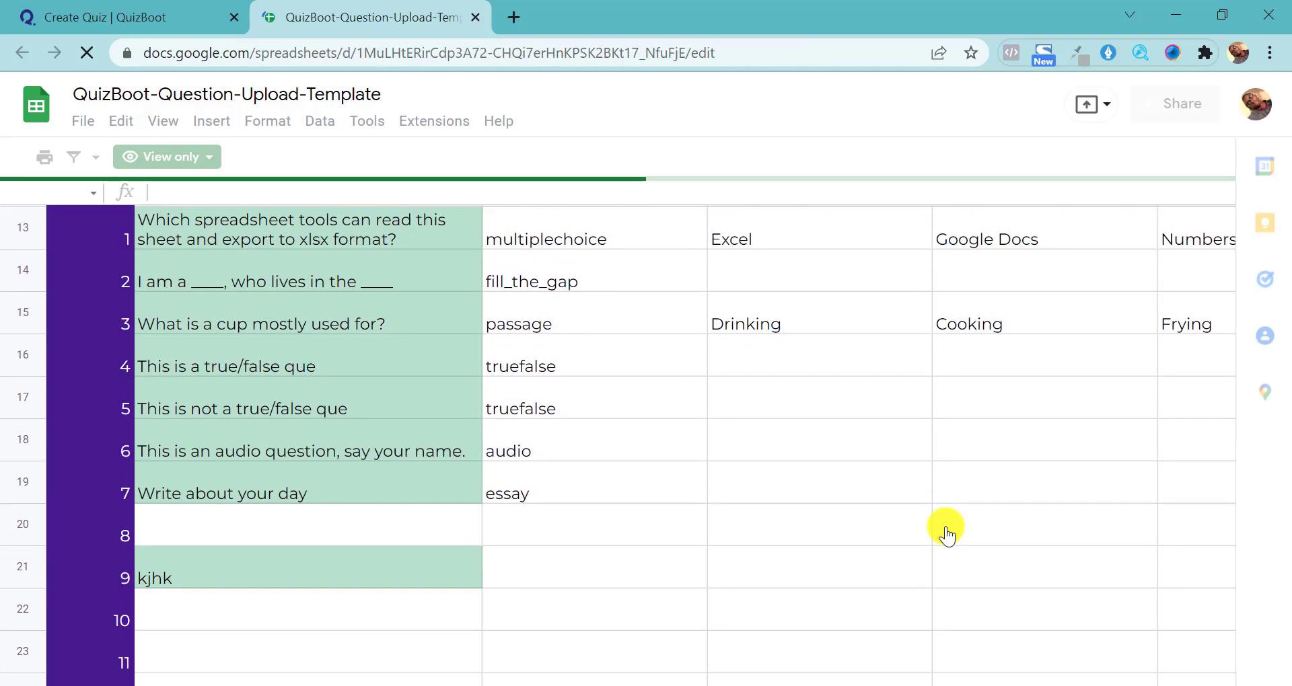
pyautogui.scroll(2, 947, 537)
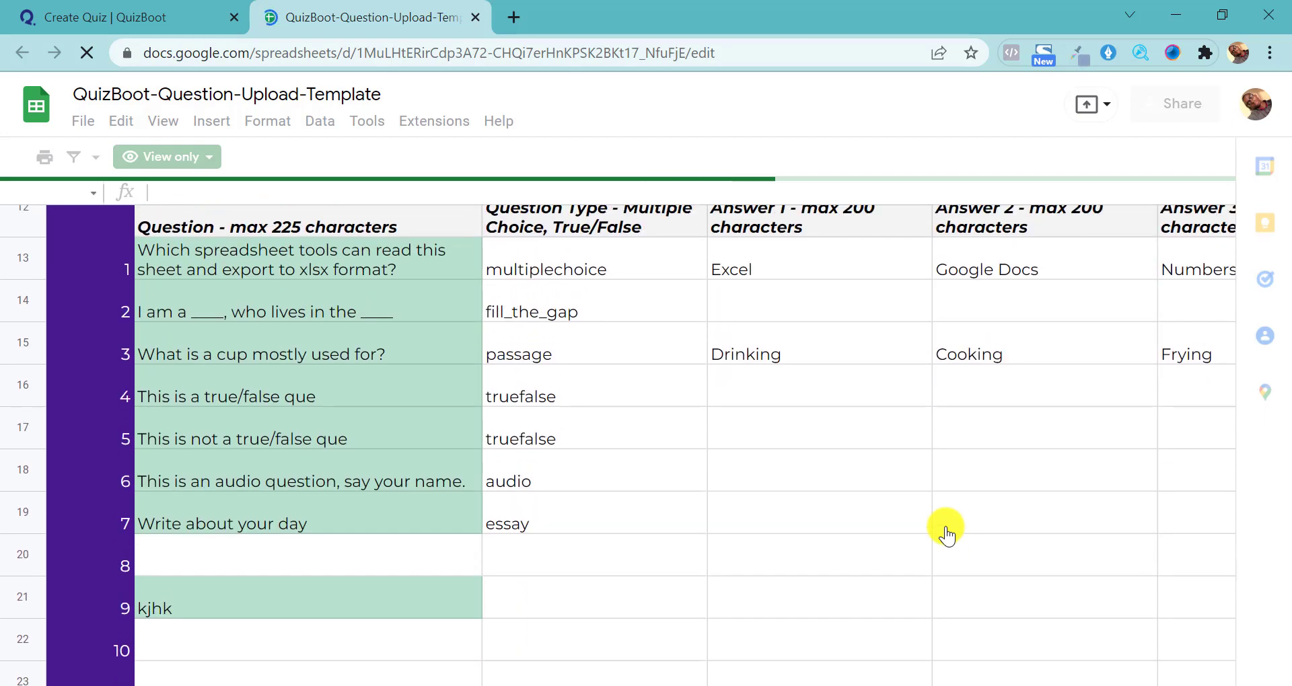
pyautogui.scroll(2, 947, 536)
pyautogui.scroll(-2, 947, 536)
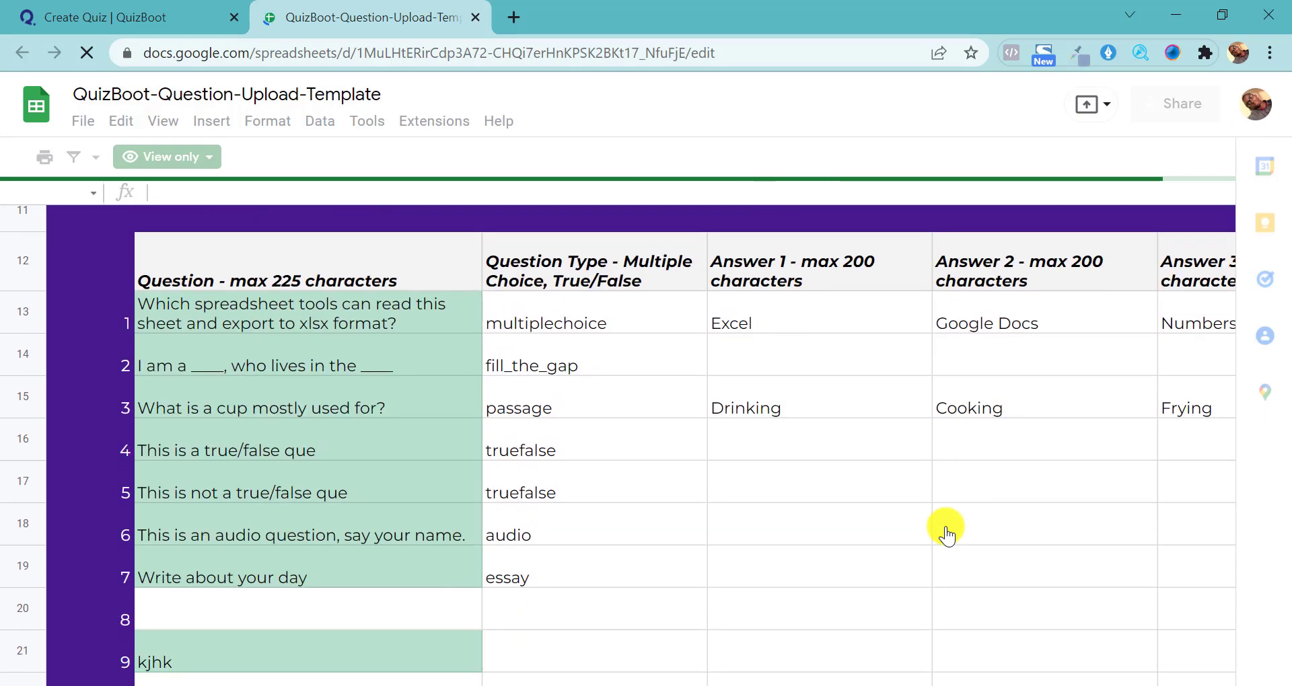
pyautogui.scroll(2, 947, 537)
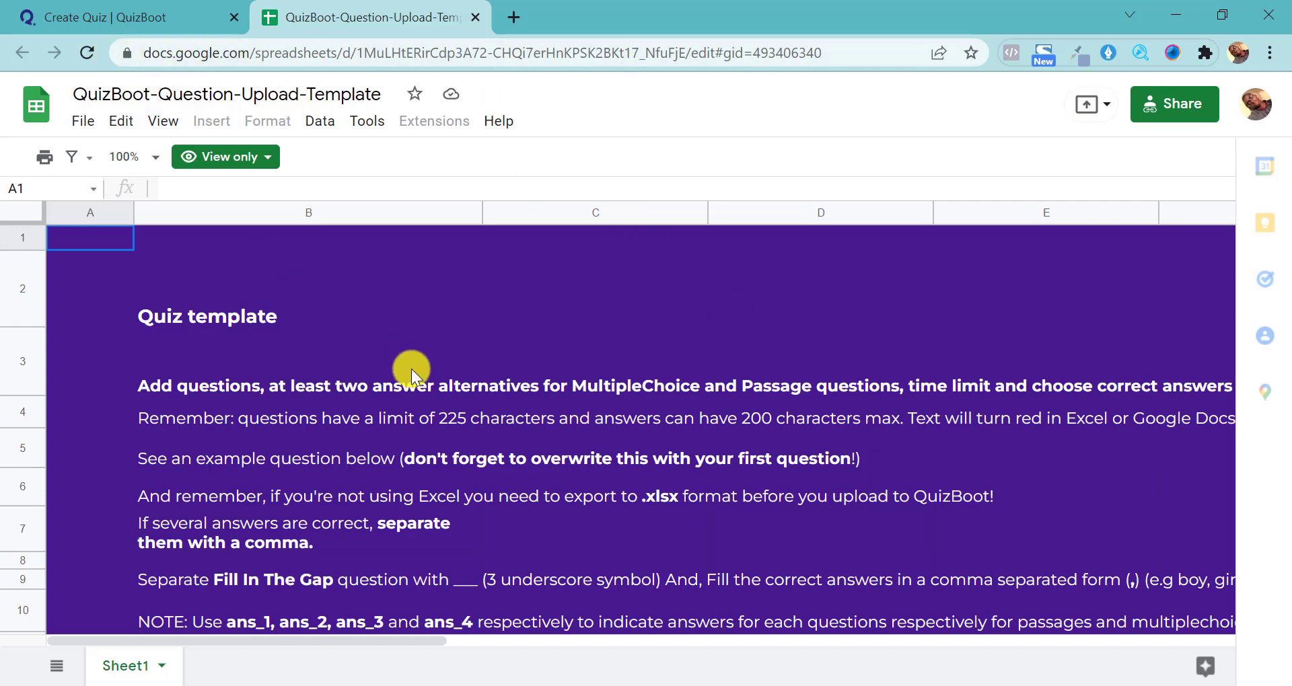
pyautogui.scroll(-3, 410, 369)
pyautogui.scroll(-6, 333, 349)
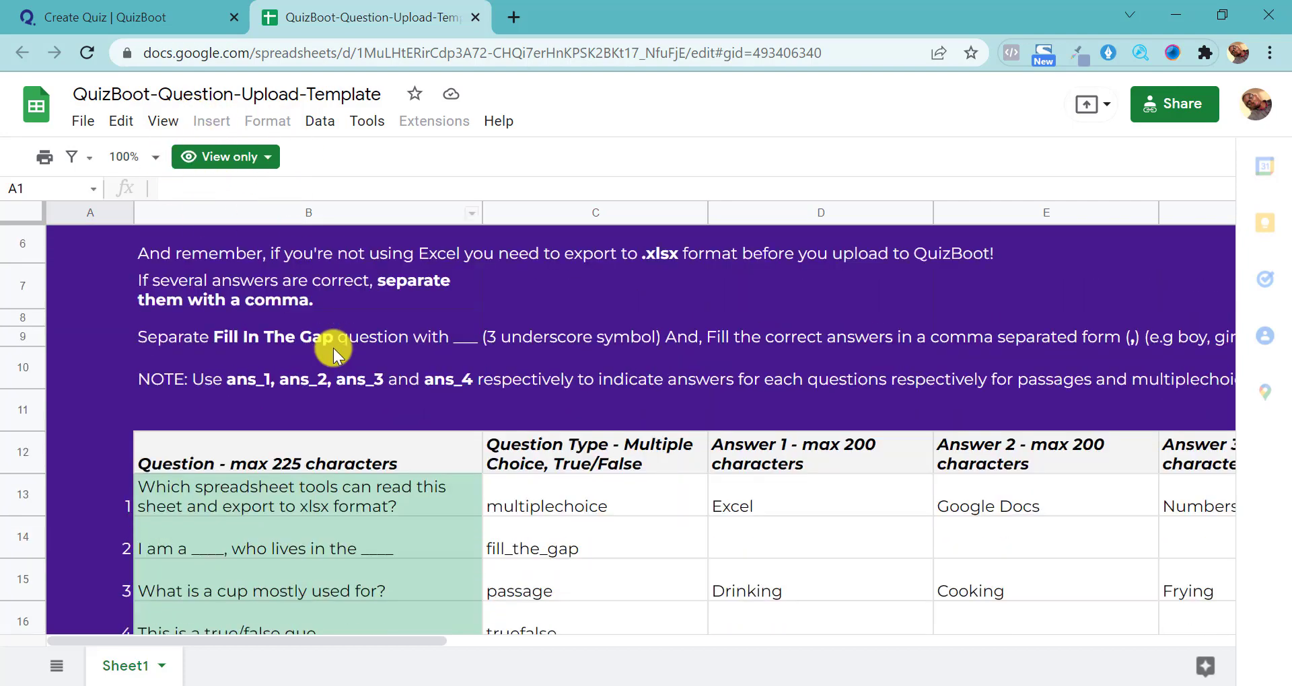
pyautogui.scroll(3, 333, 349)
pyautogui.scroll(3, 333, 349)
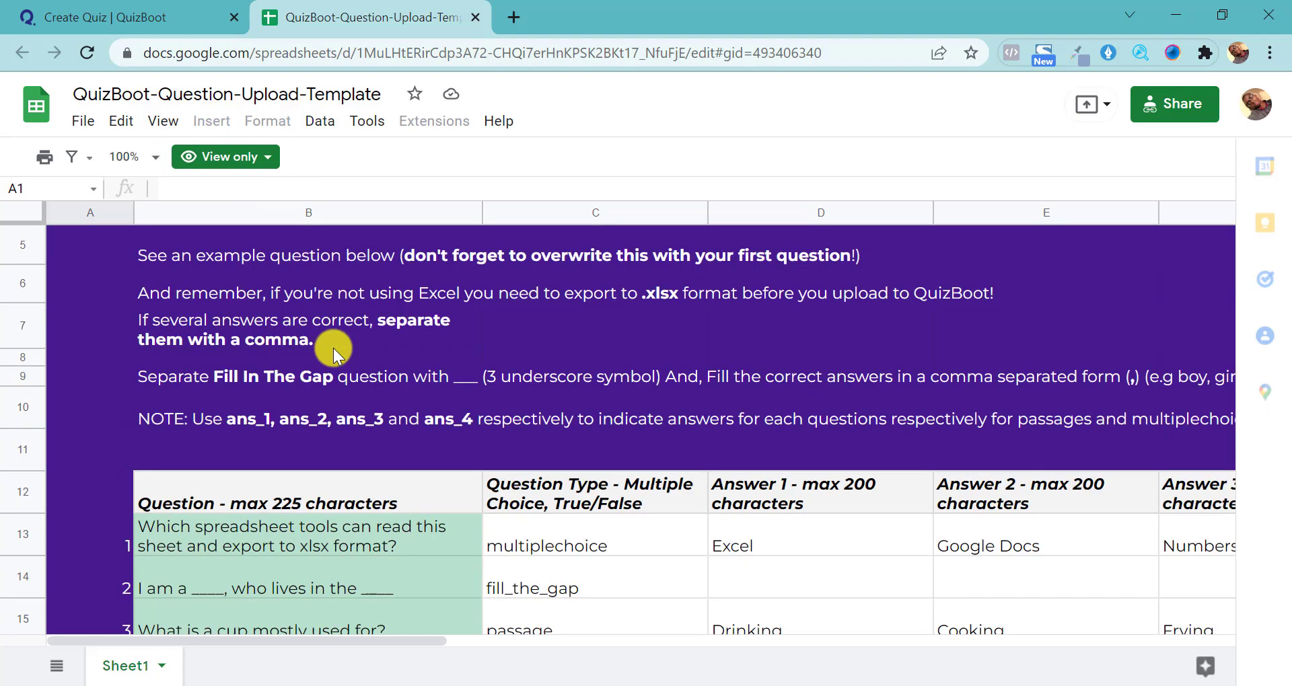
pyautogui.scroll(1, 260, 422)
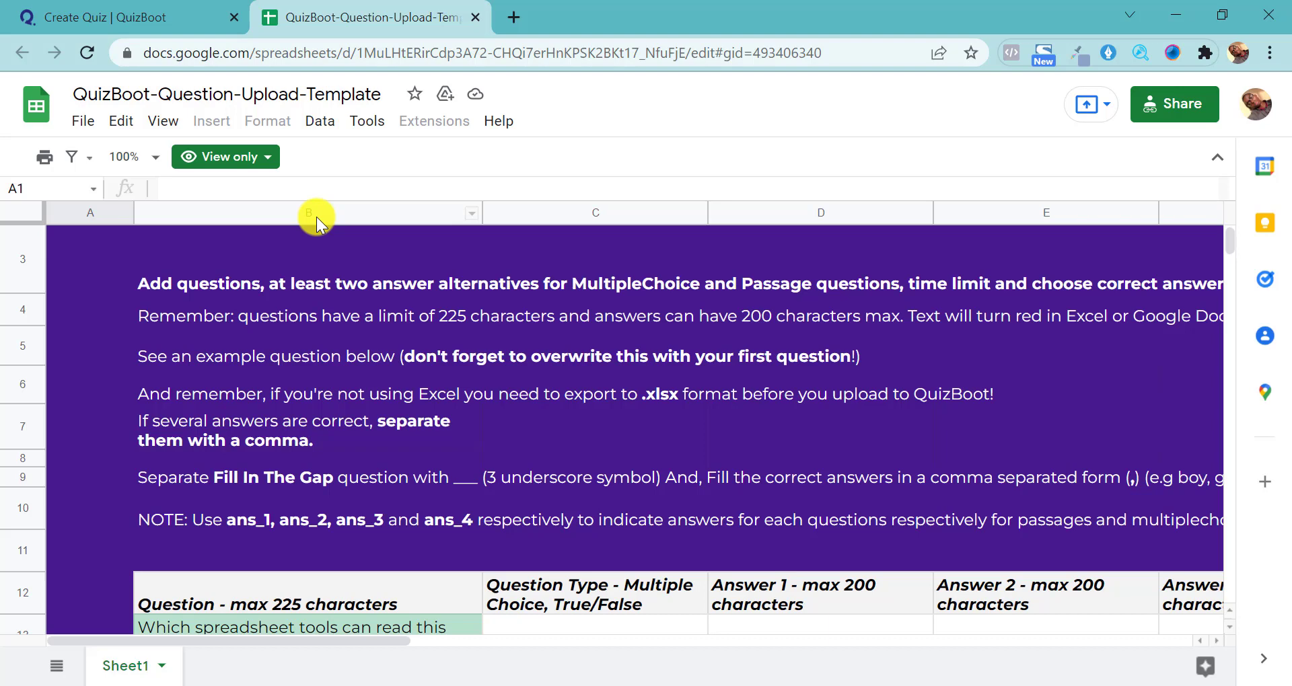
# Make a copy of the template in My Drive named "UTME MOCK Exam Questions".
pyautogui.click(83, 121)
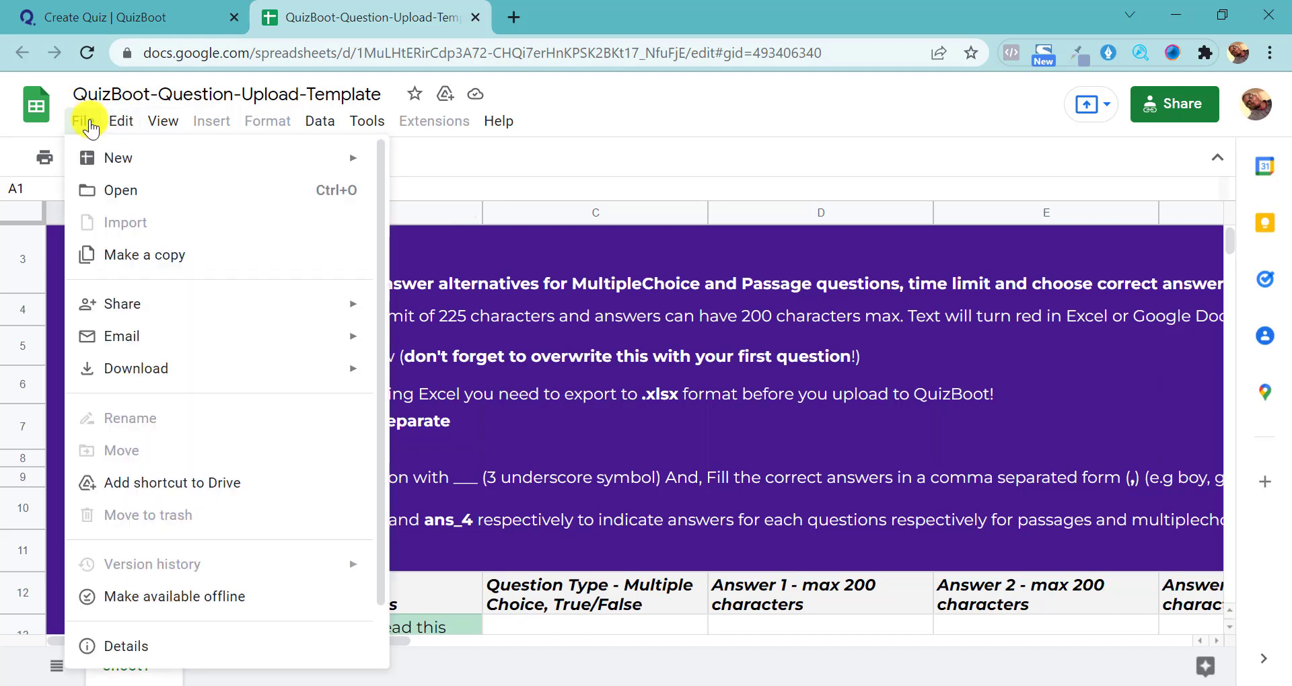
pyautogui.click(117, 255)
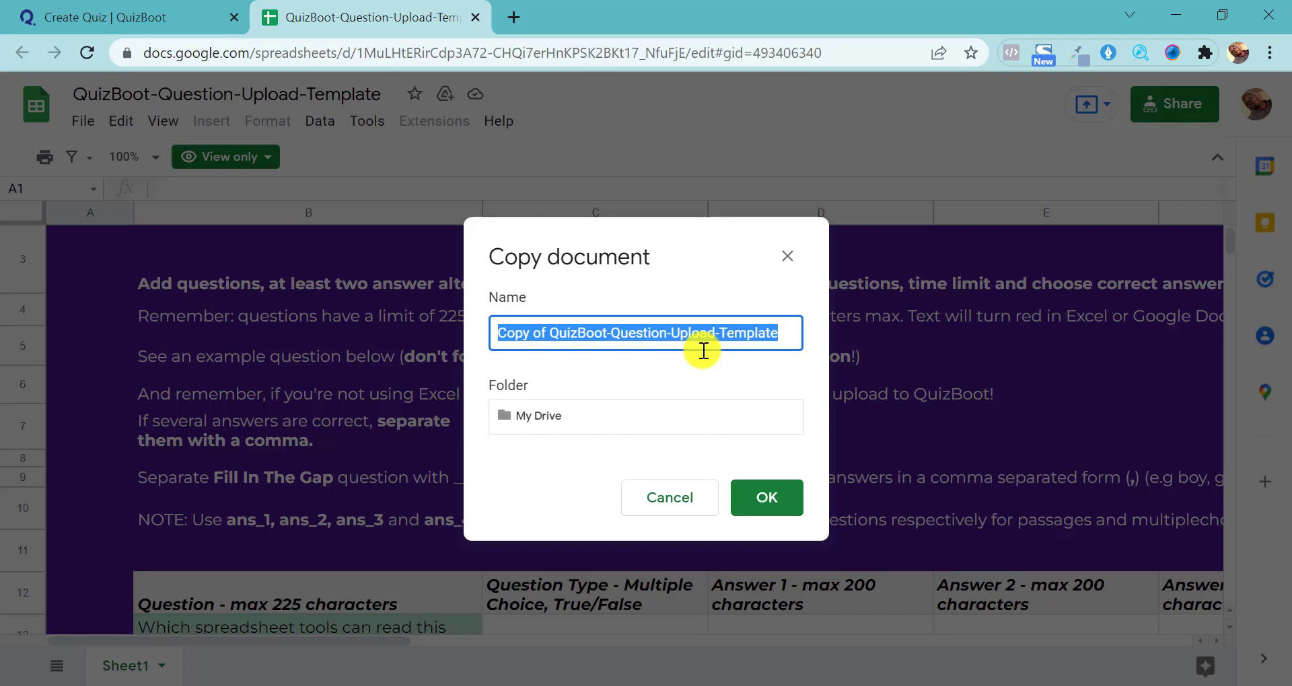
pyautogui.write('UYME')
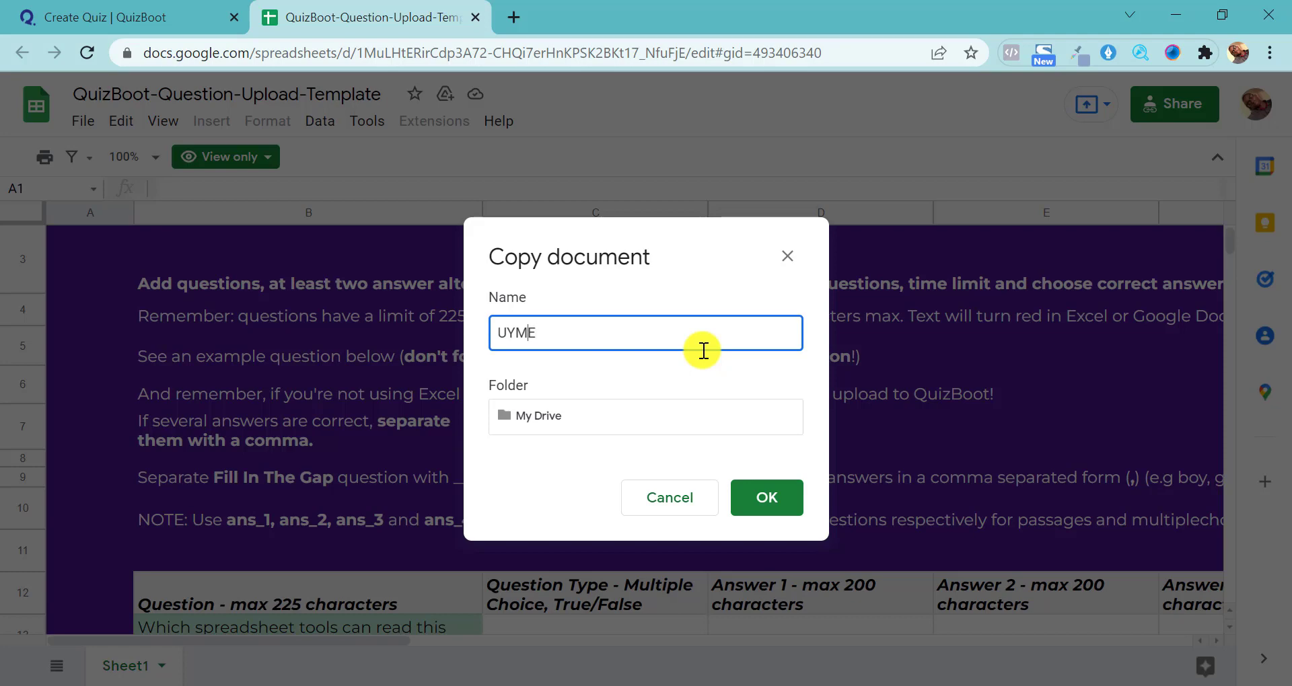
pyautogui.press('BackSpace')
pyautogui.write('TME MOCK Exam Ques')
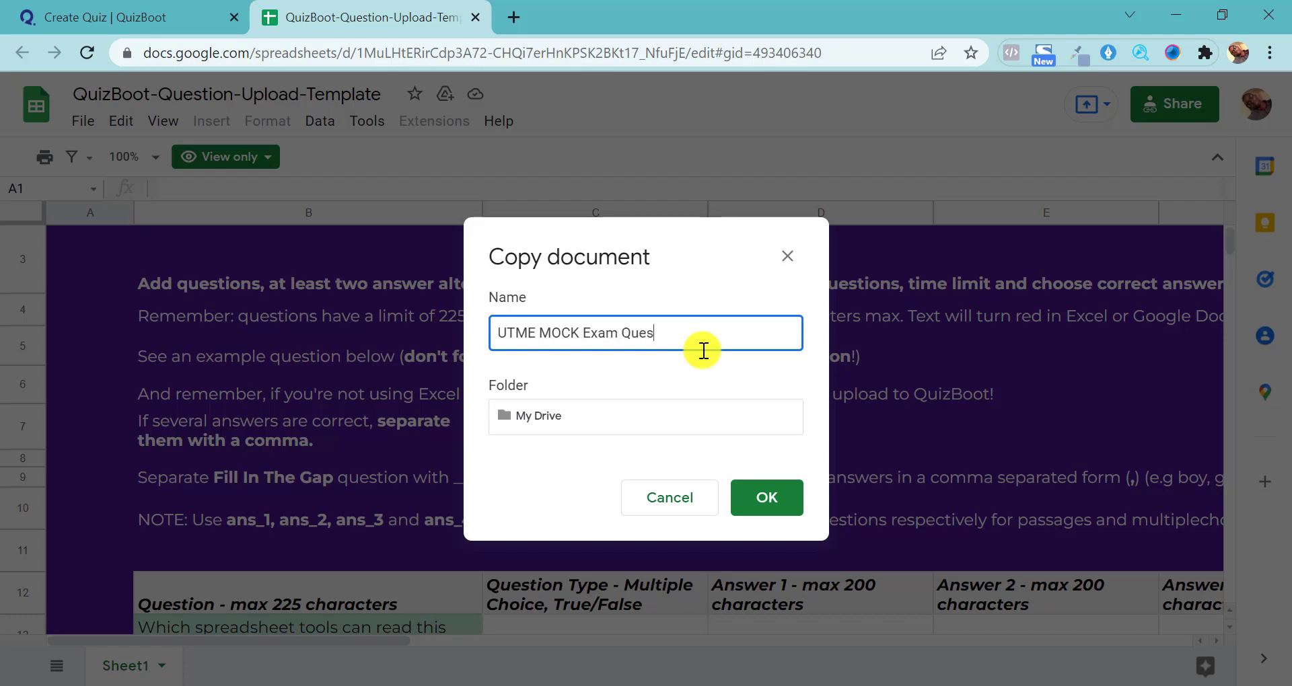
pyautogui.write('tions')
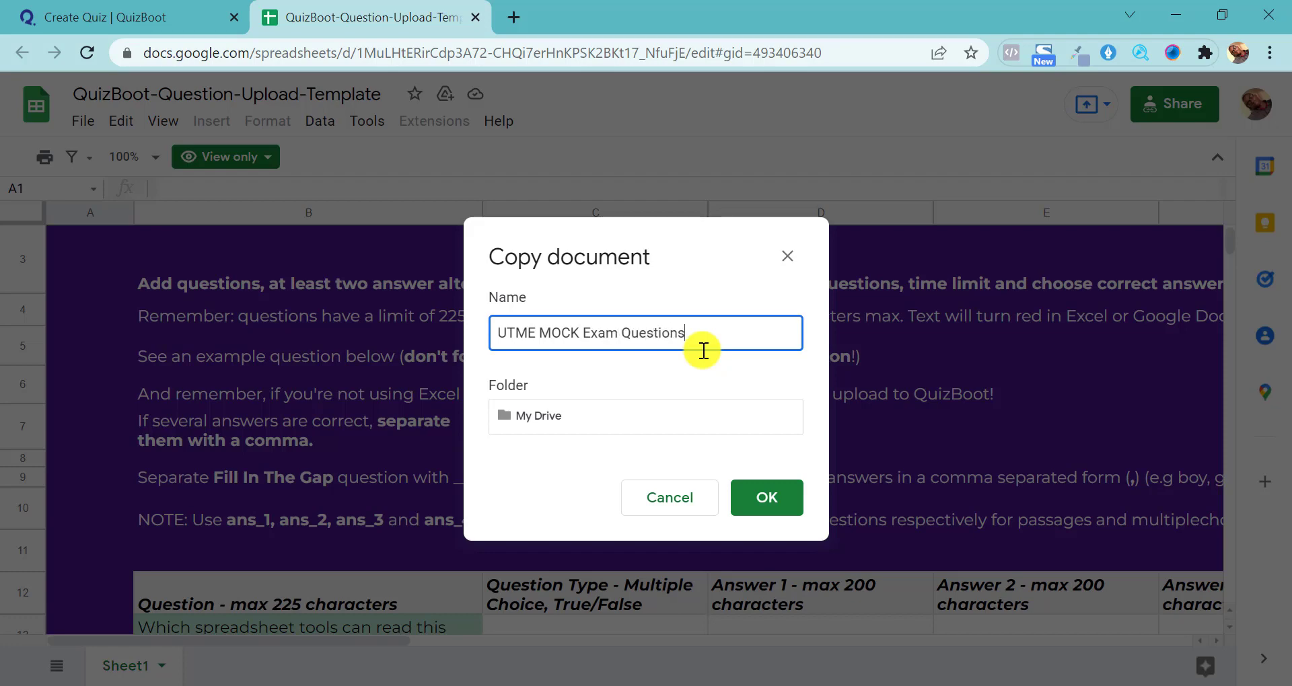
pyautogui.click(774, 506)
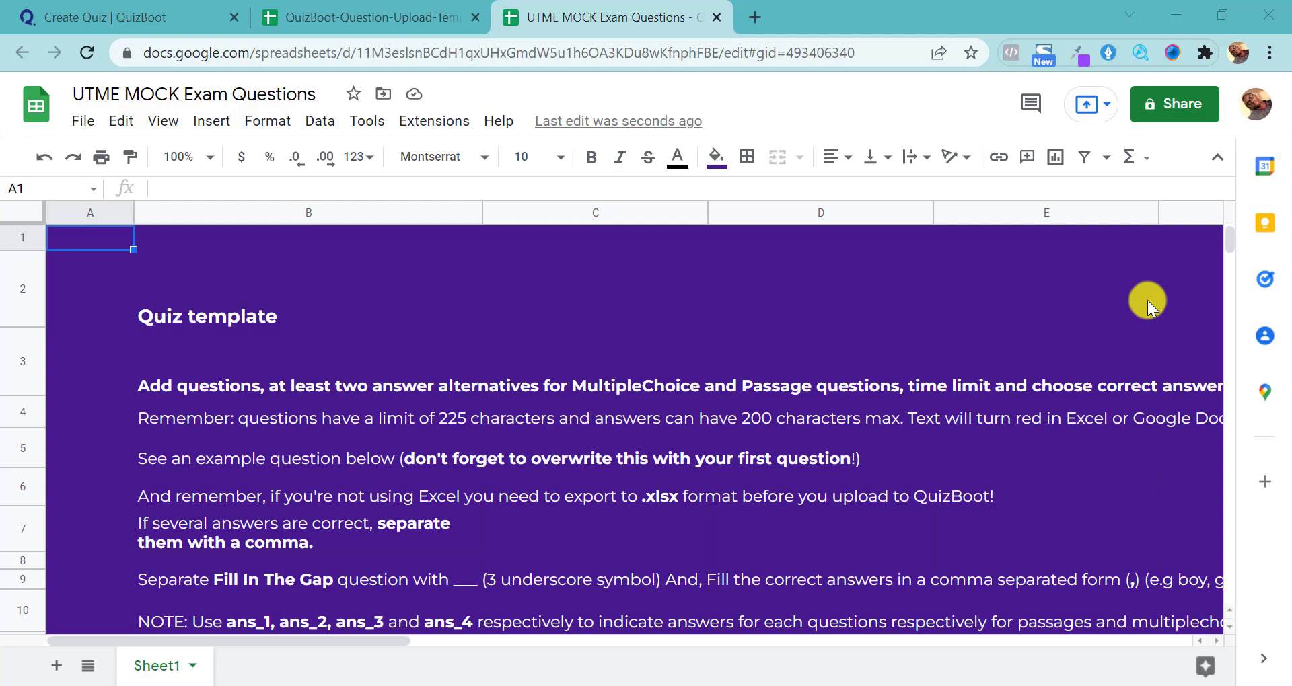
# Review the sample questions and their question types in the copied template.
pyautogui.scroll(-10, 790, 420)
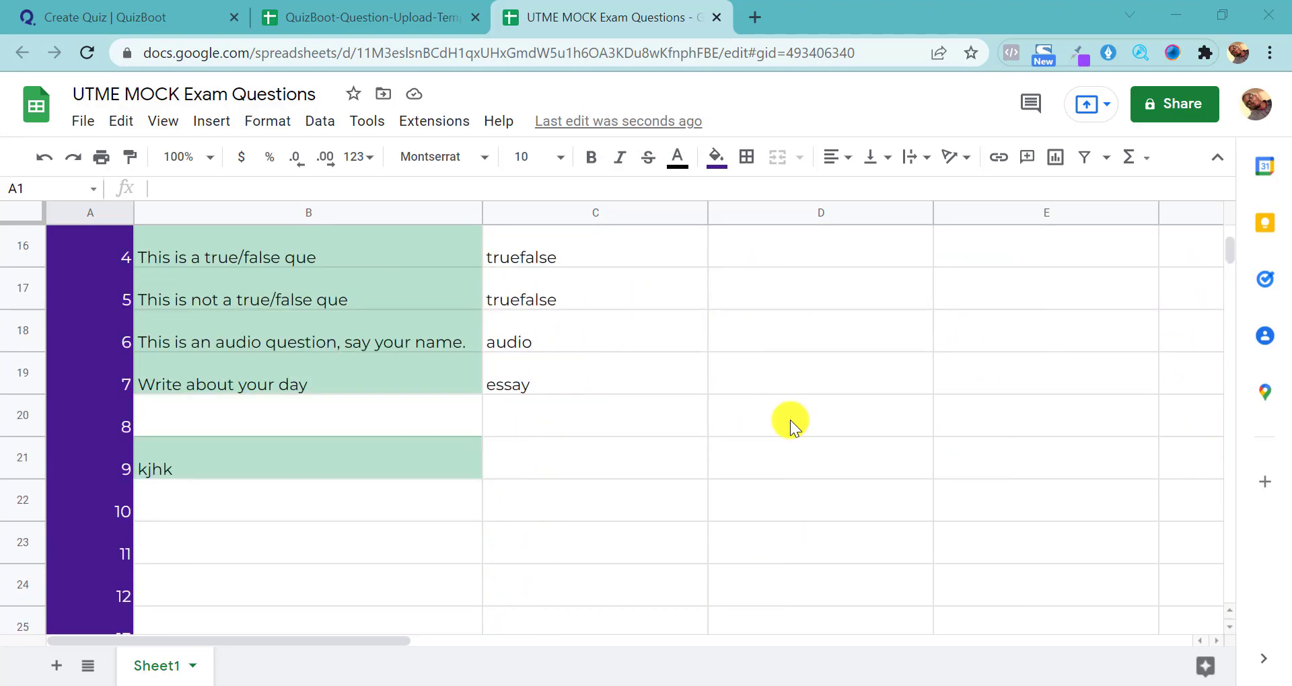
pyautogui.scroll(-1, 790, 420)
pyautogui.scroll(2, 790, 420)
pyautogui.scroll(-4, 790, 420)
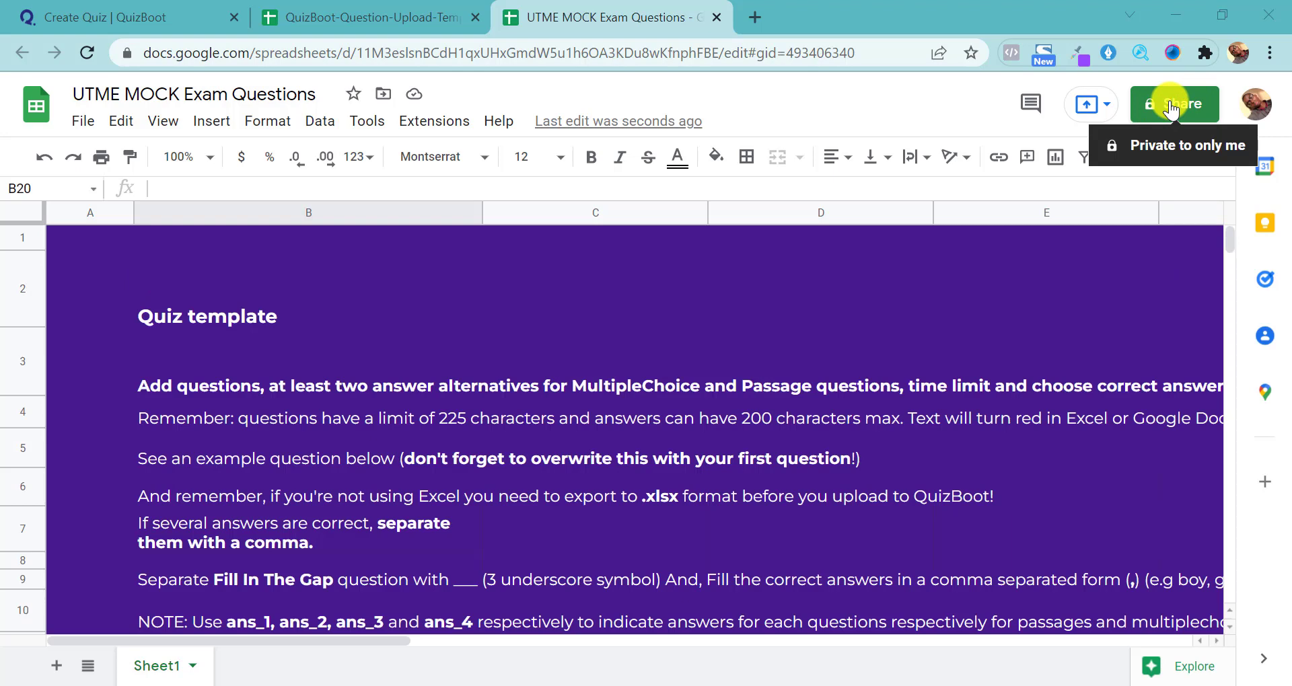
pyautogui.scroll(-6, 475, 564)
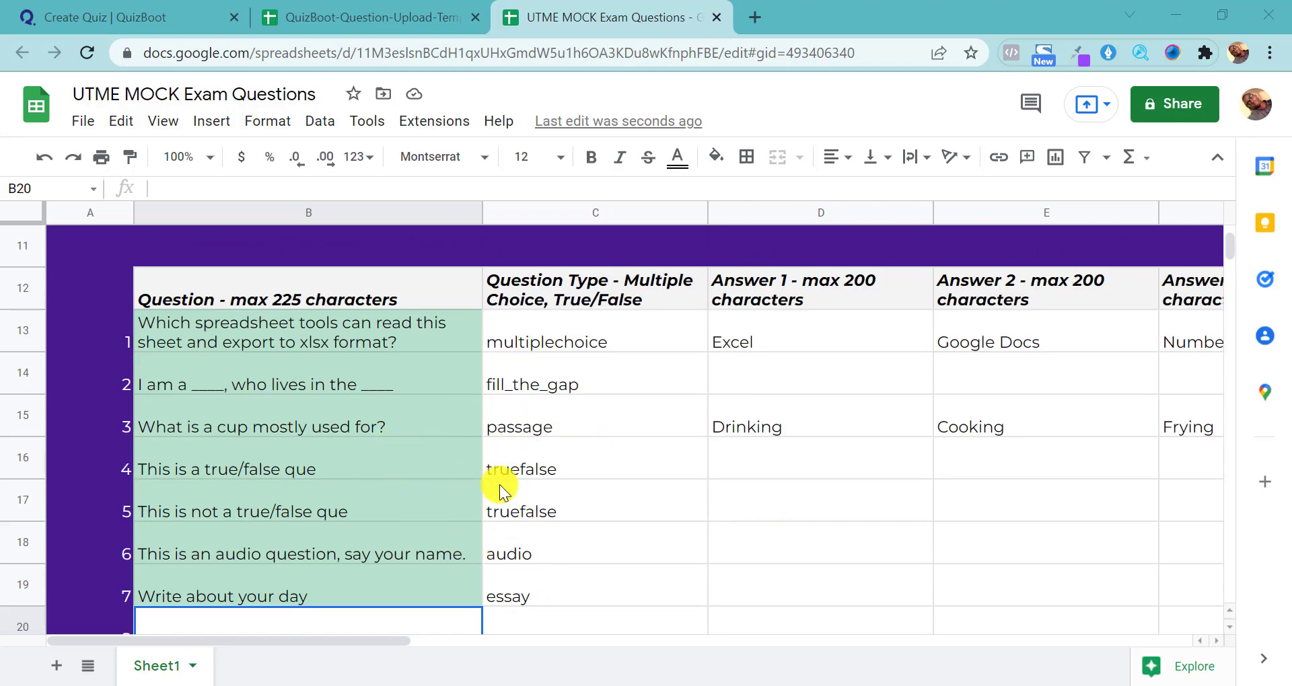
# Add the collaborator's e-mail address to share the spreadsheet with, and check the permission settings for editors and viewers.
pyautogui.click(1184, 106)
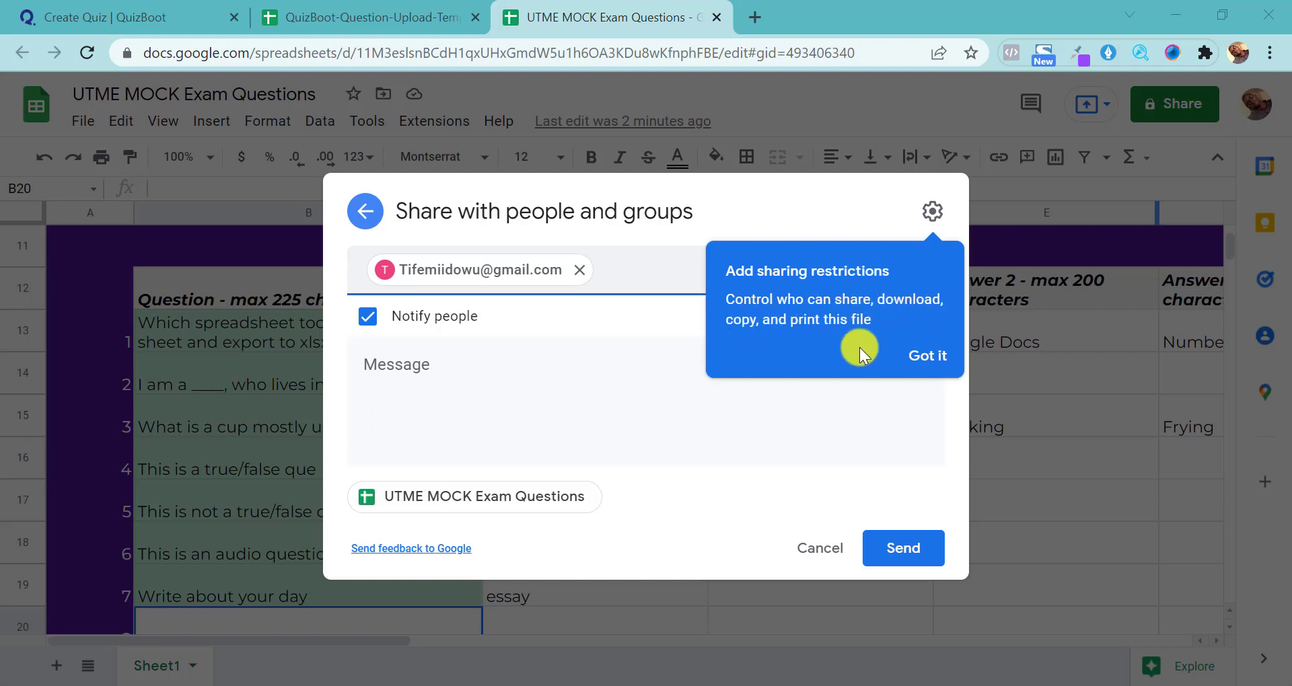
pyautogui.click(917, 362)
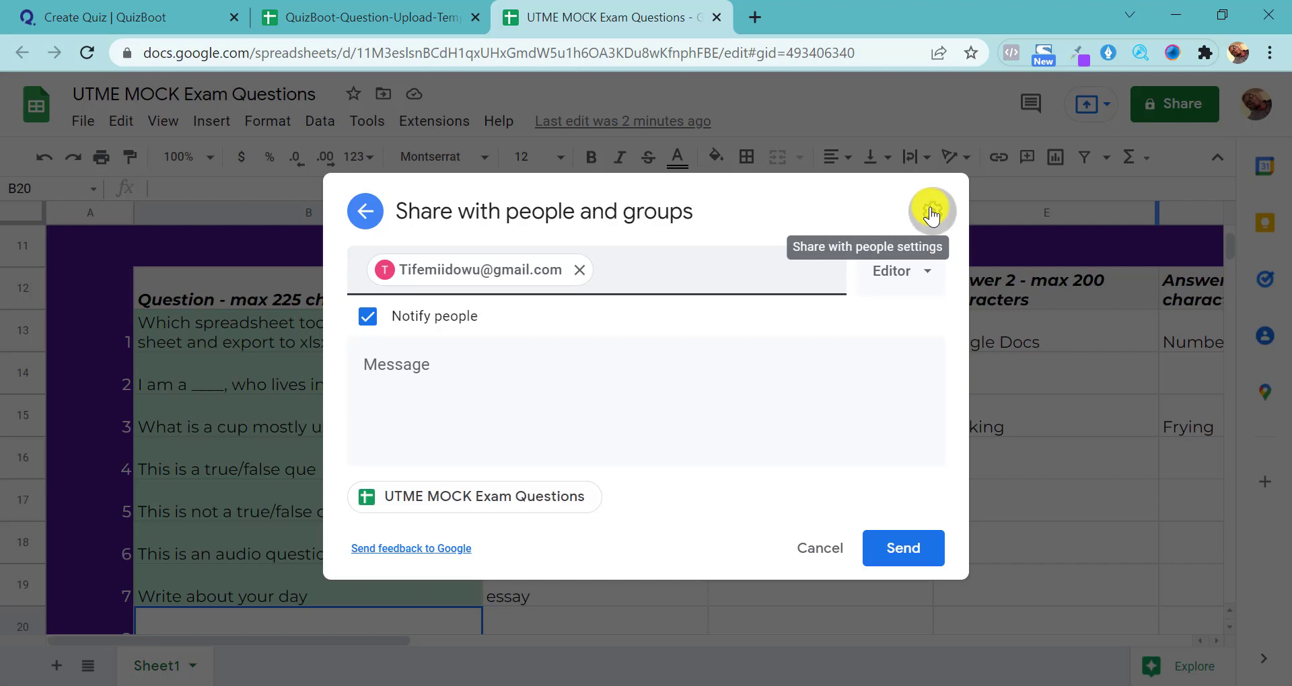
pyautogui.click(932, 214)
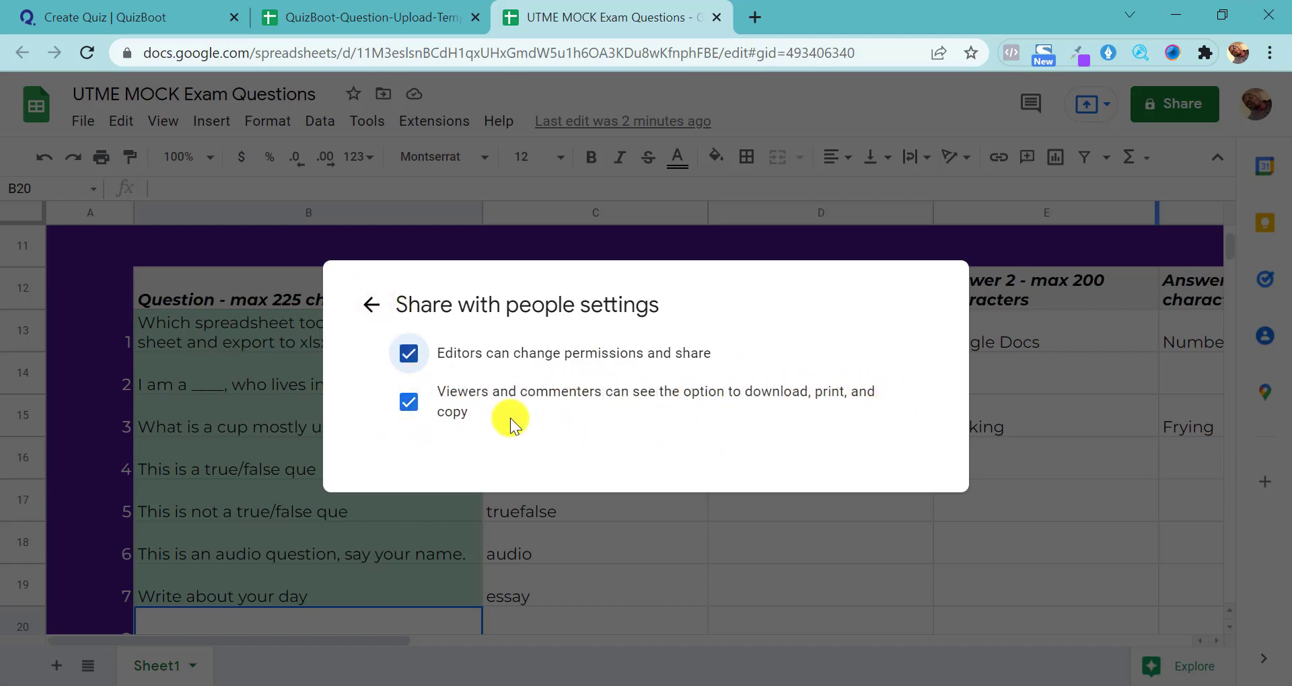
pyautogui.click(370, 313)
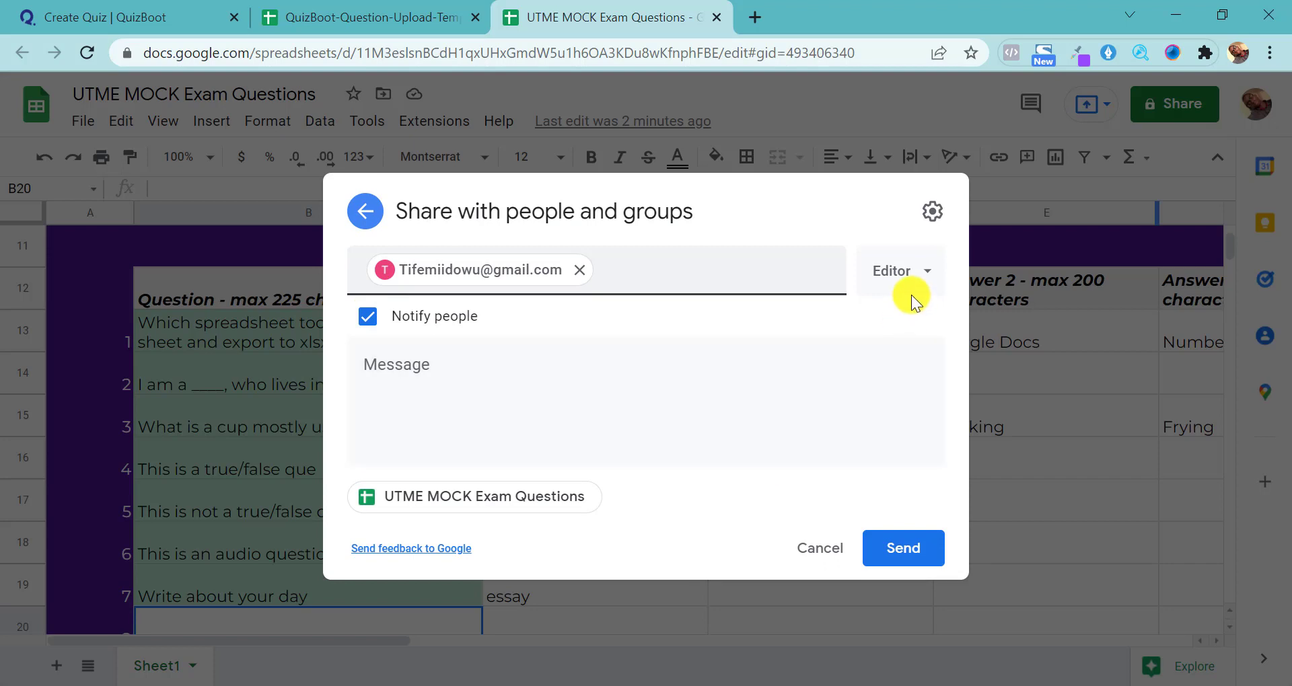
# Share the spreadsheet with the collaborator as Editor, with Notify people enabled, and send the invitation.
pyautogui.click(890, 294)
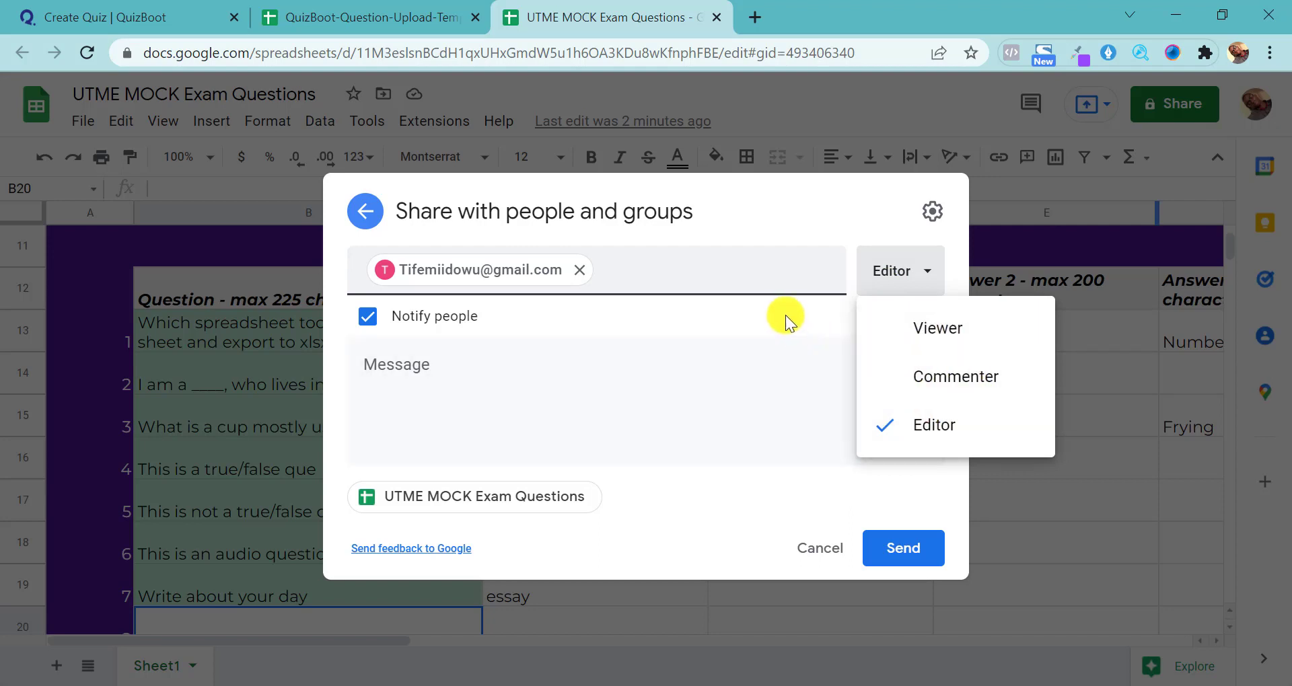
pyautogui.click(548, 342)
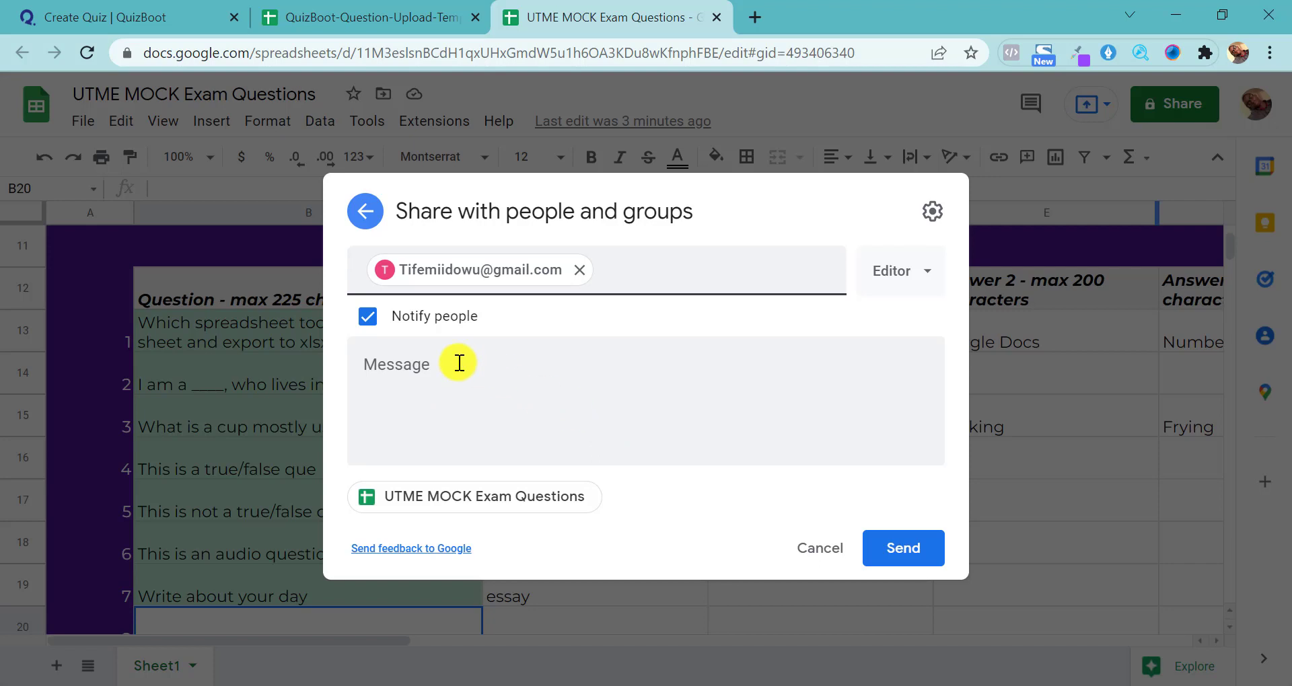
pyautogui.click(367, 317)
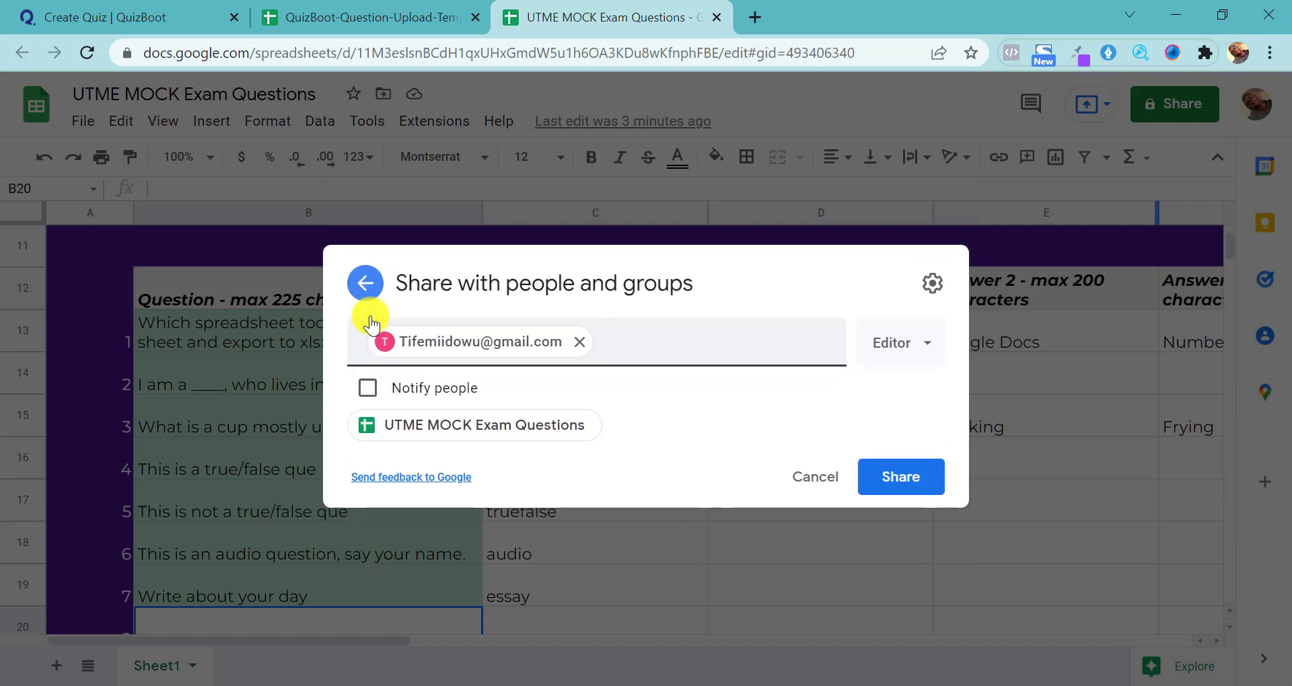
pyautogui.click(368, 389)
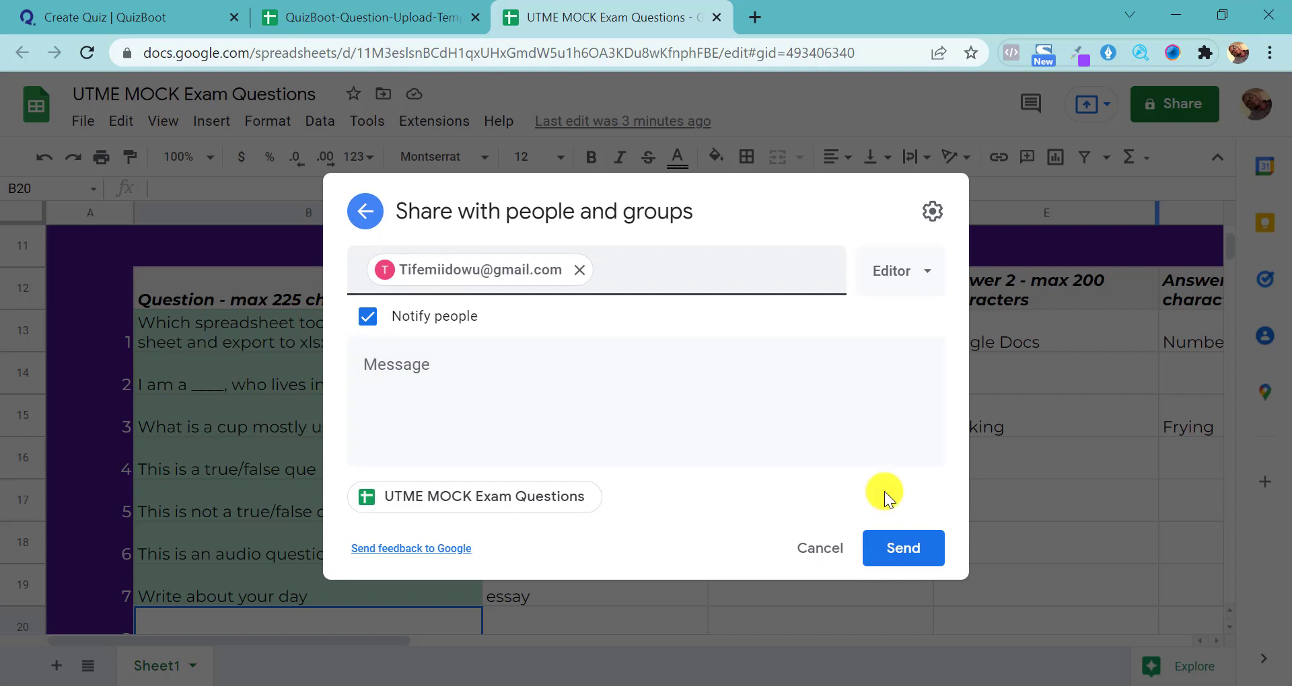
pyautogui.click(912, 554)
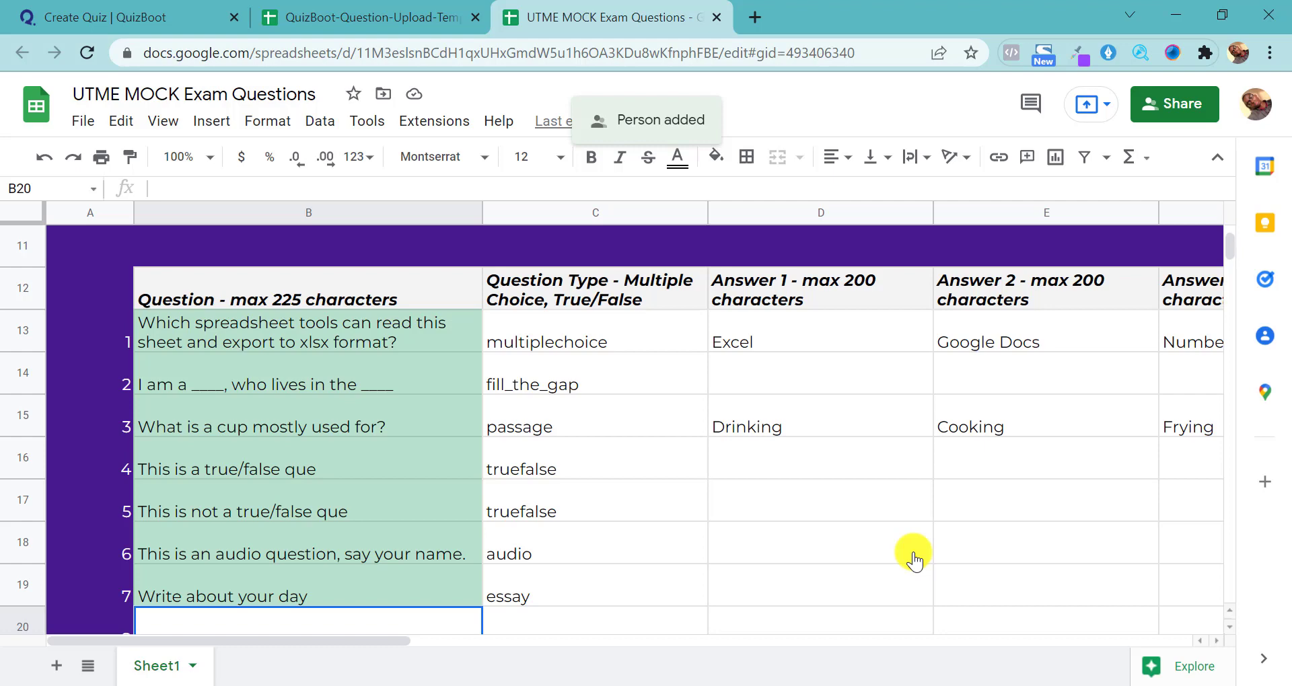
# Add question 8, "Is this an Excel sheet?", in row 20 with the question type truefalse.
pyautogui.scroll(-2, 914, 559)
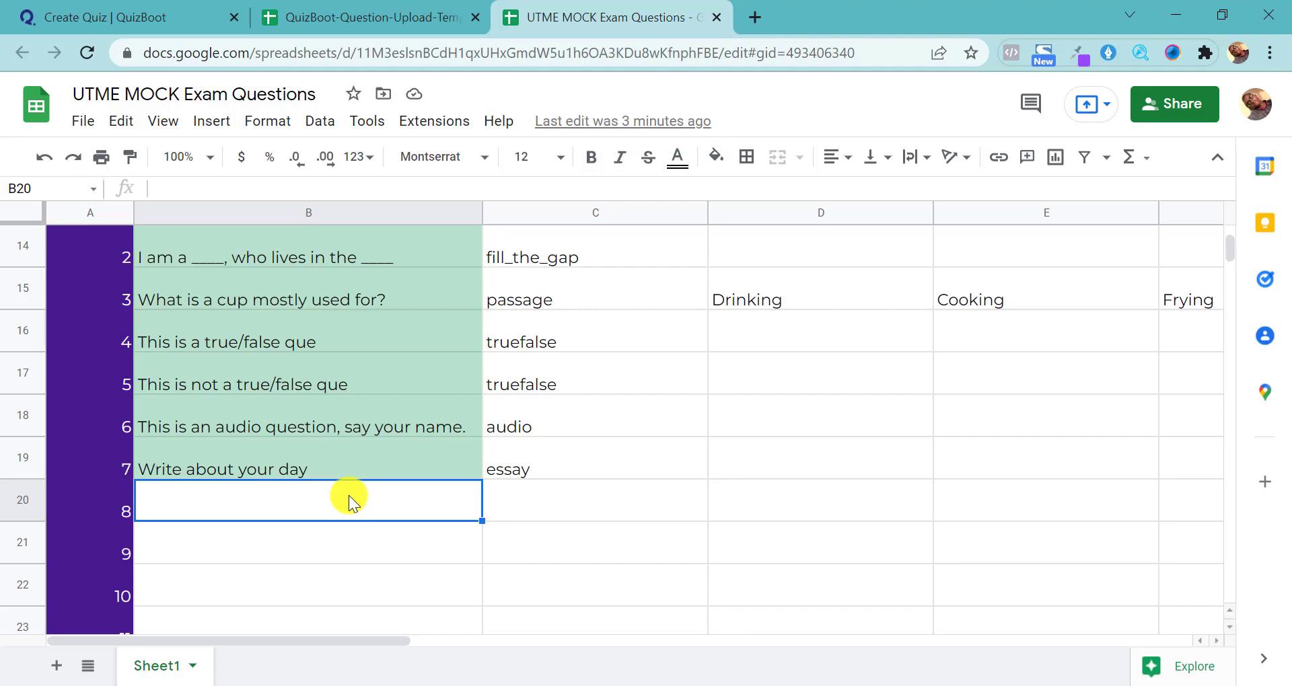
pyautogui.write('Is th')
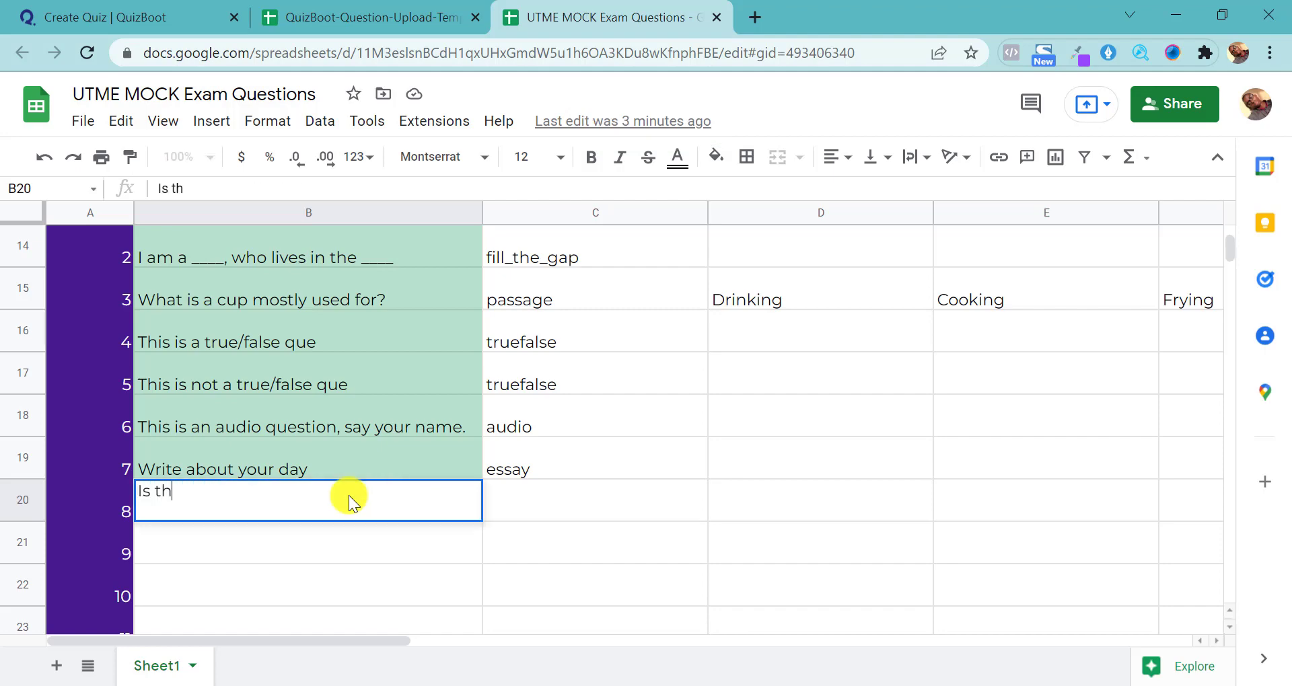
pyautogui.write('is an Excel')
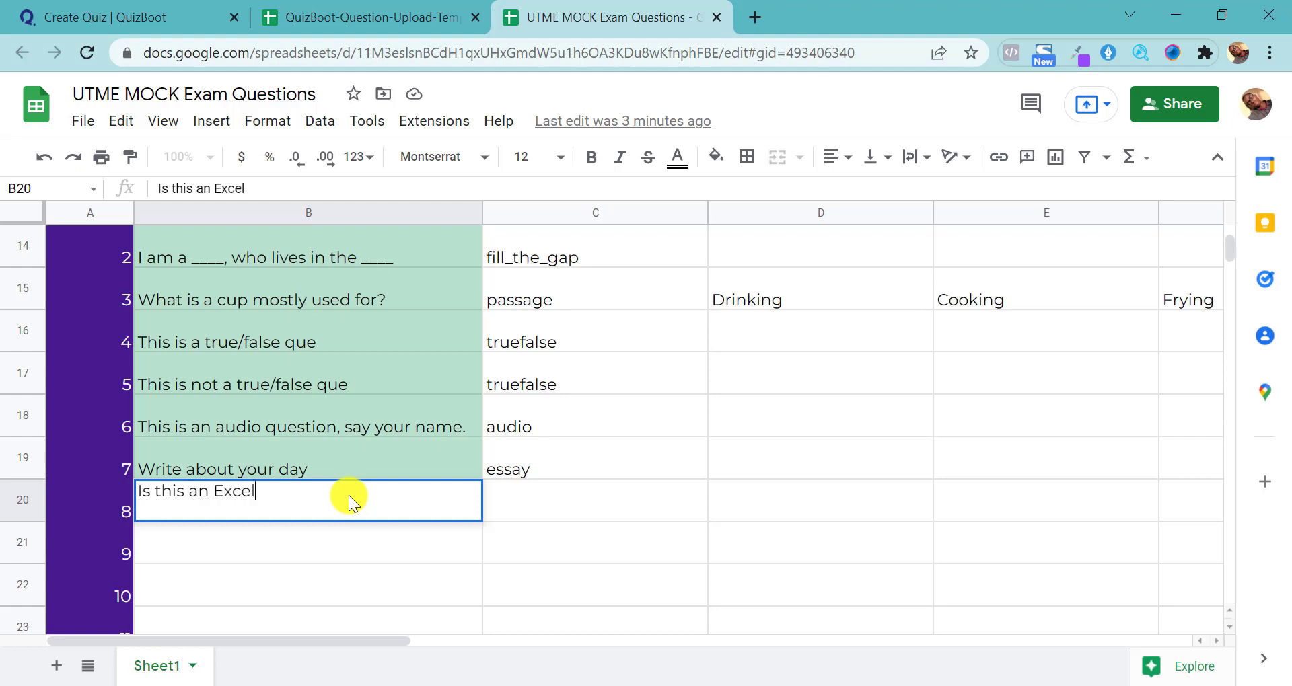
pyautogui.write(' sheet?')
pyautogui.click(629, 494)
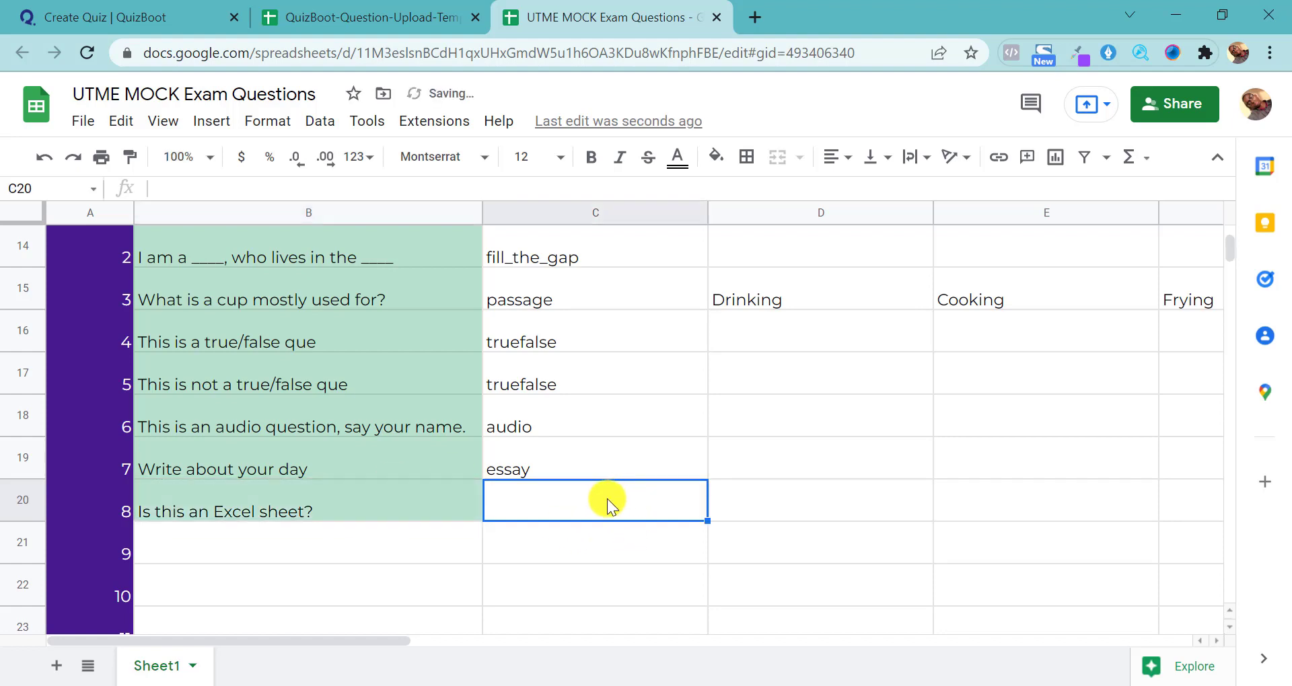
pyautogui.write('true')
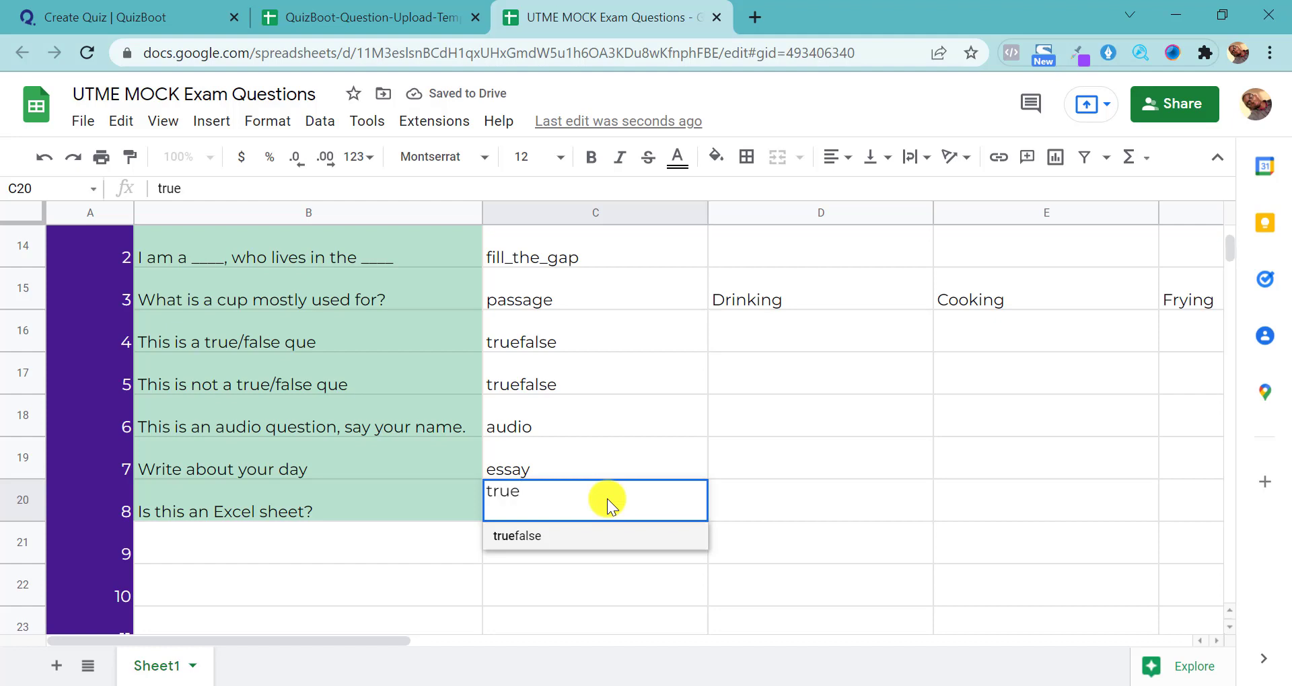
pyautogui.write('fals')
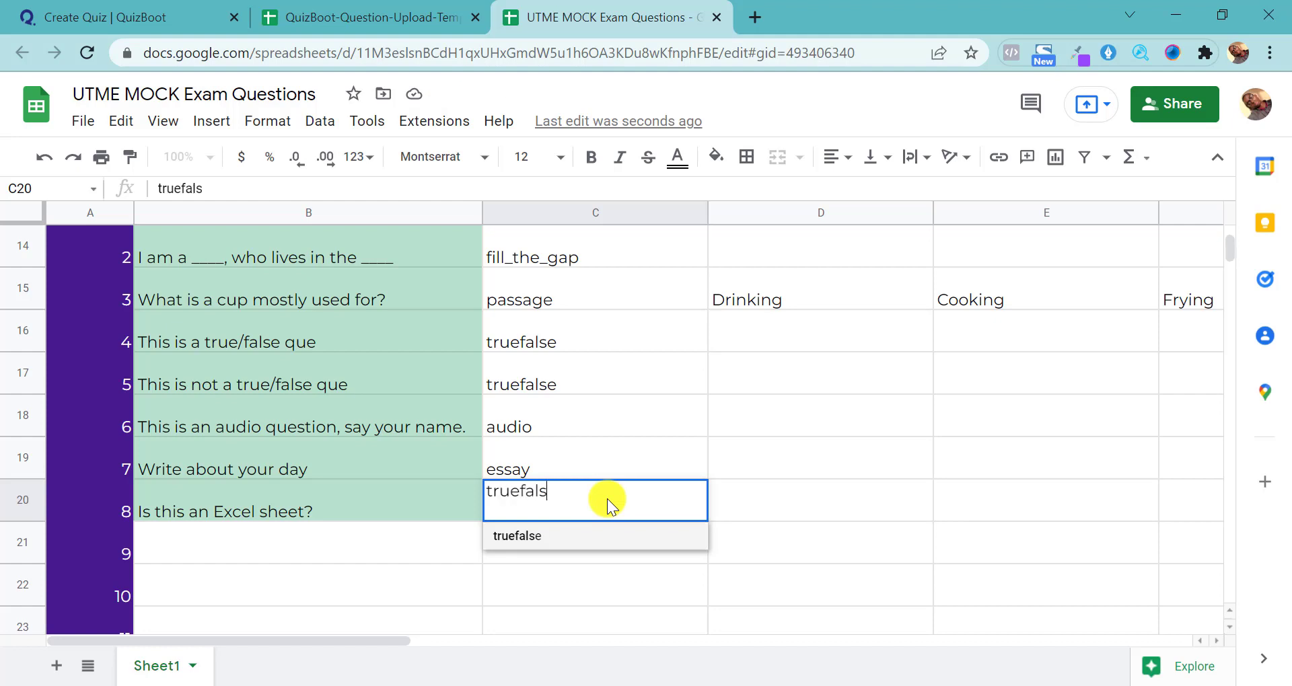
pyautogui.click(549, 545)
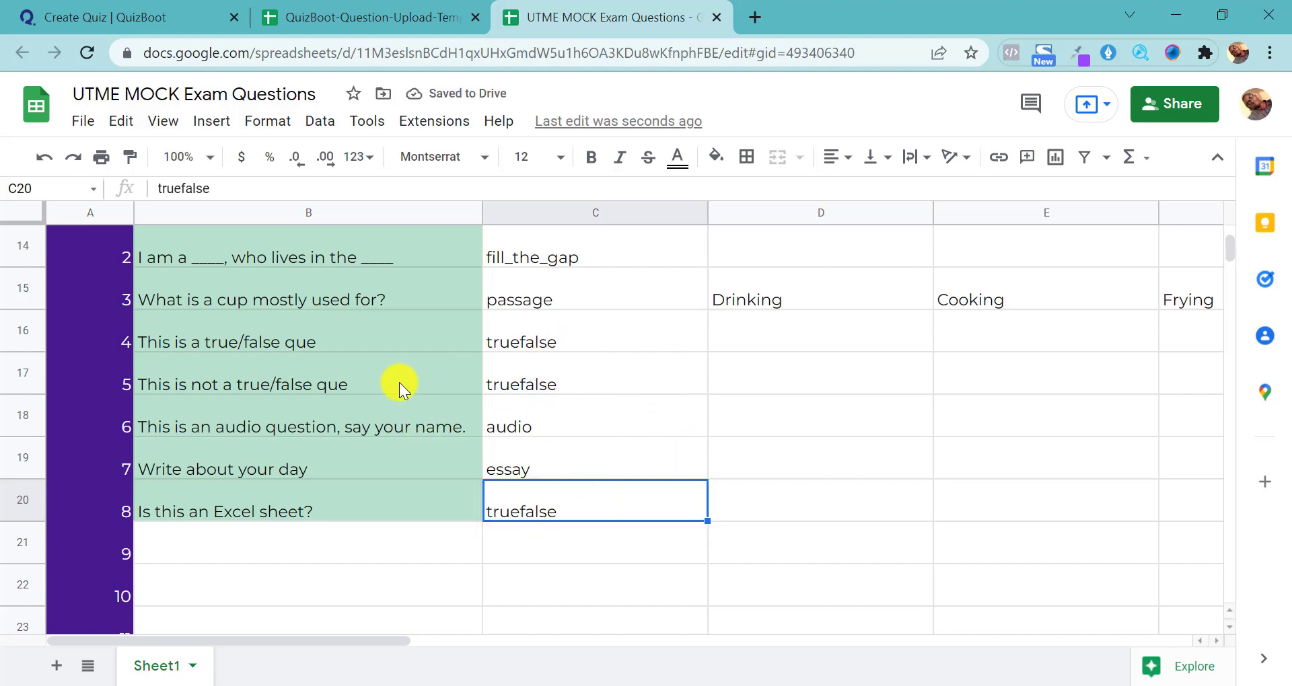
# Examine the question sheet's answer, passage number and passage text columns.
pyautogui.hscroll(6, 637, 420)
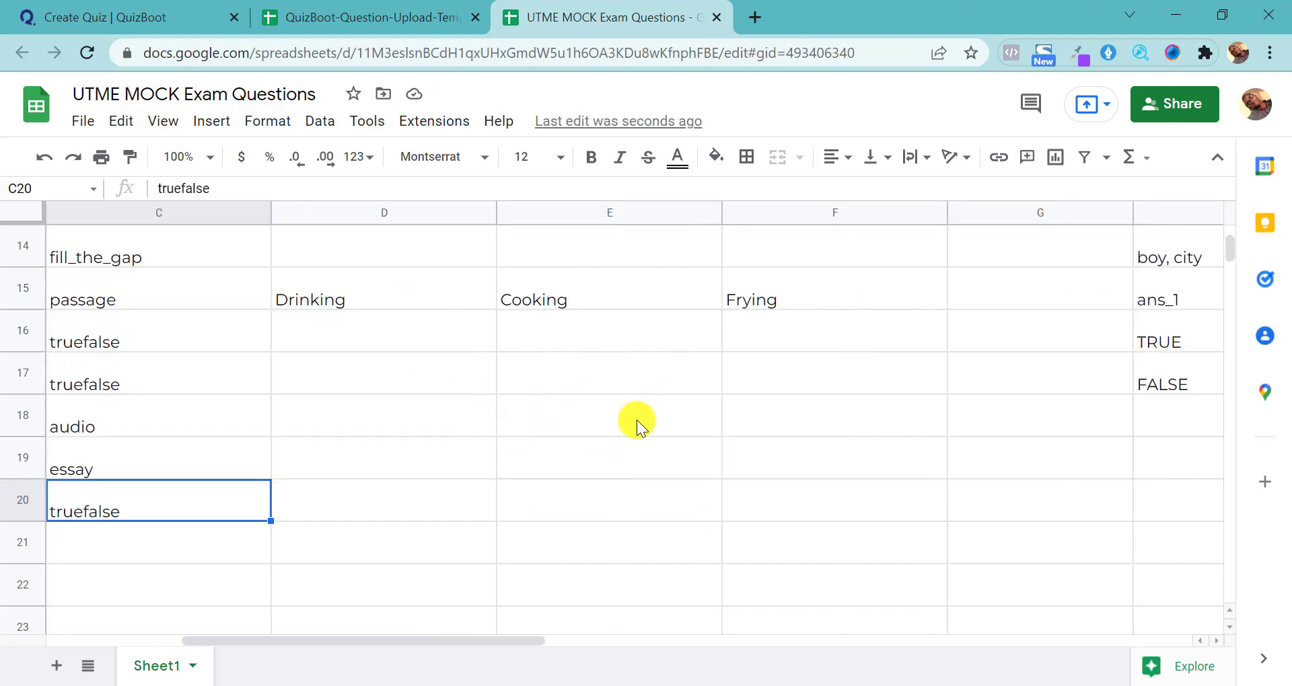
pyautogui.hscroll(-5, 636, 420)
pyautogui.scroll(4, 571, 437)
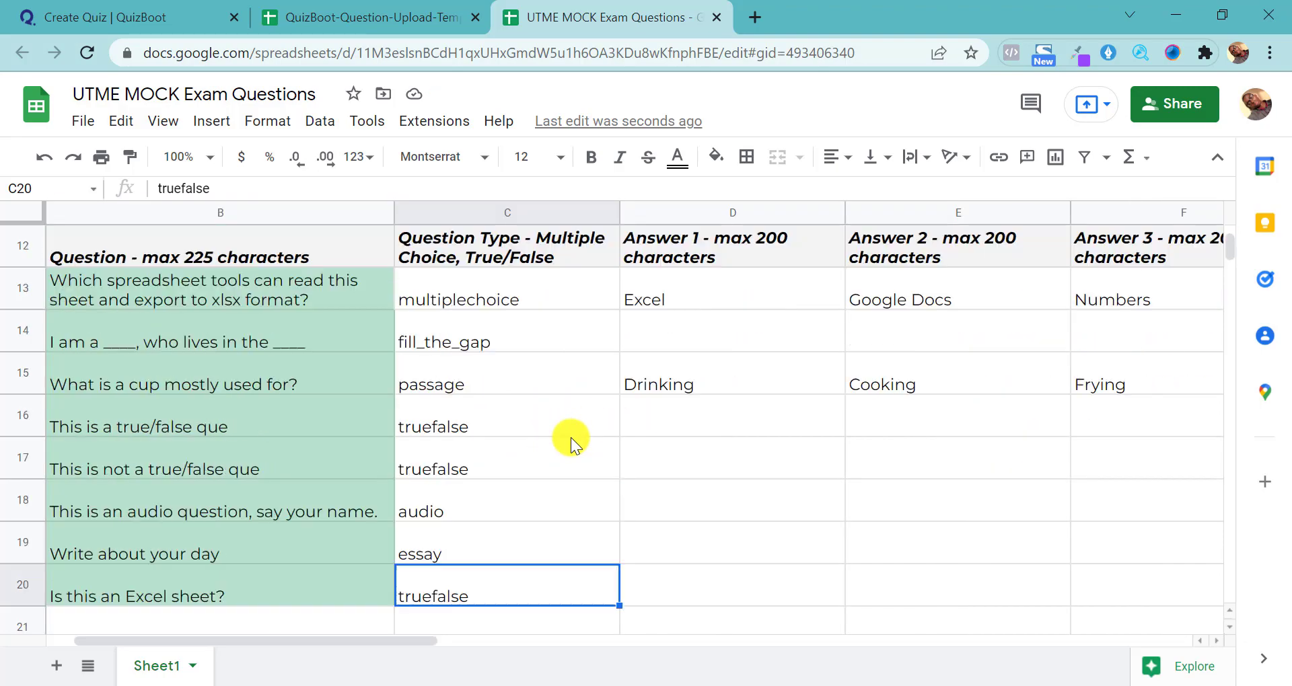
pyautogui.scroll(-3, 571, 438)
pyautogui.hscroll(8, 570, 437)
pyautogui.hscroll(2, 570, 438)
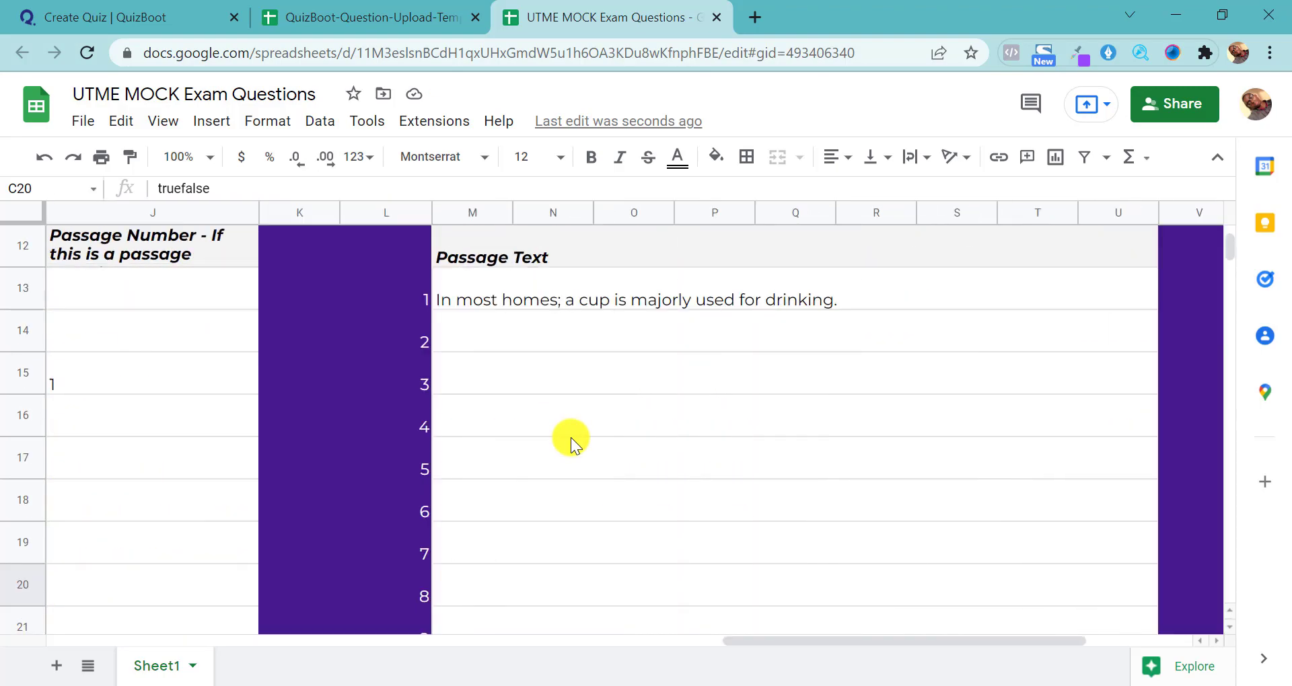
pyautogui.scroll(-1, 571, 438)
pyautogui.hscroll(-10, 570, 437)
pyautogui.scroll(-1, 570, 438)
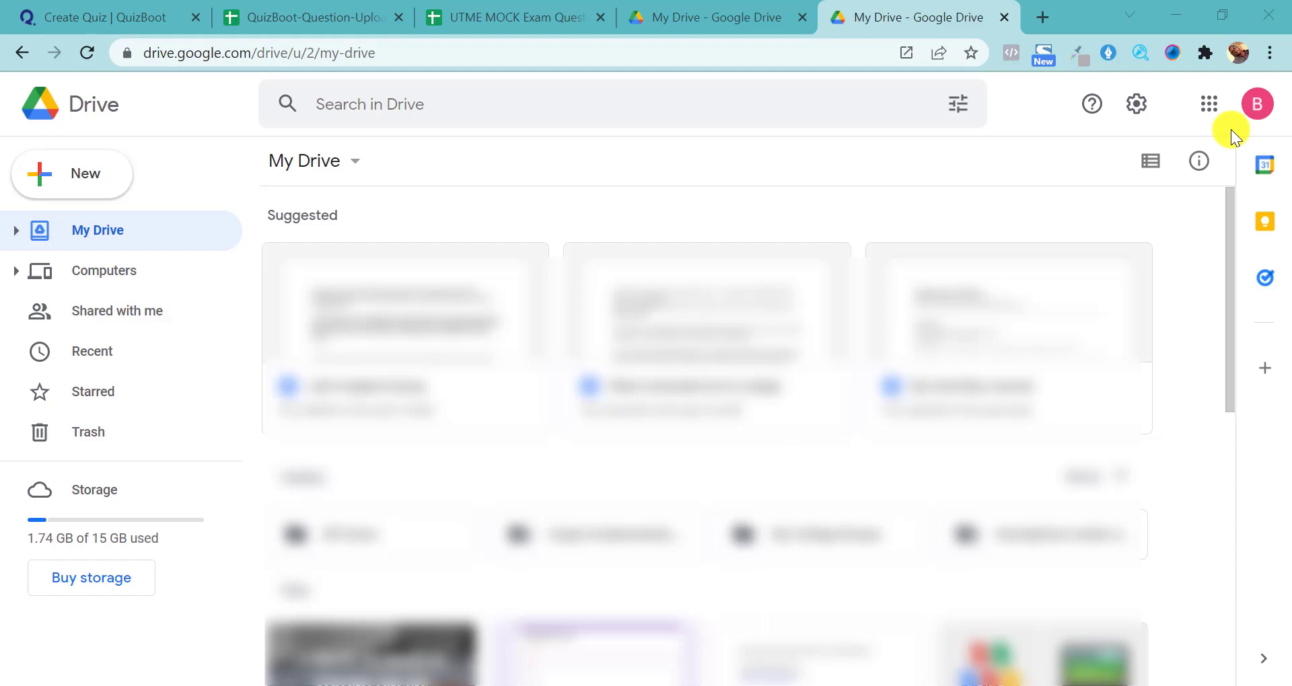
# In the collaborator's Google Drive, open the UTME MOCK Exam Questions spreadsheet from the files shared with them.
pyautogui.click(86, 312)
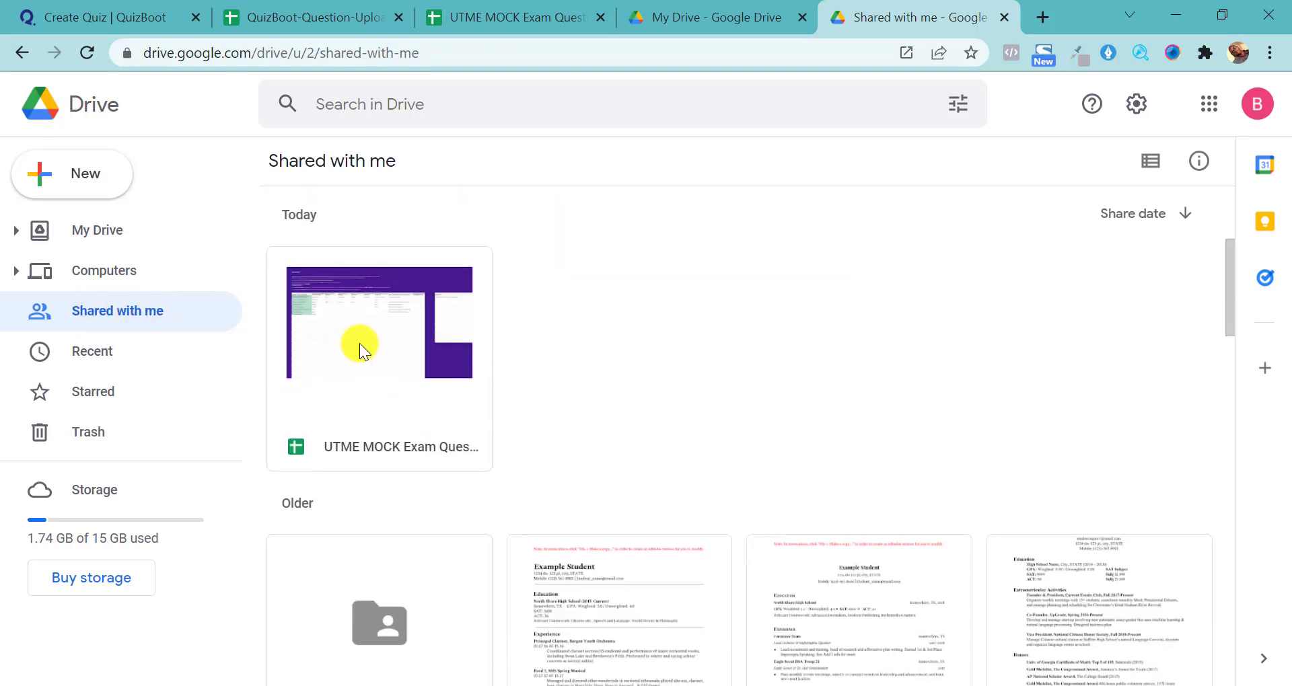
pyautogui.scroll(1, 385, 366)
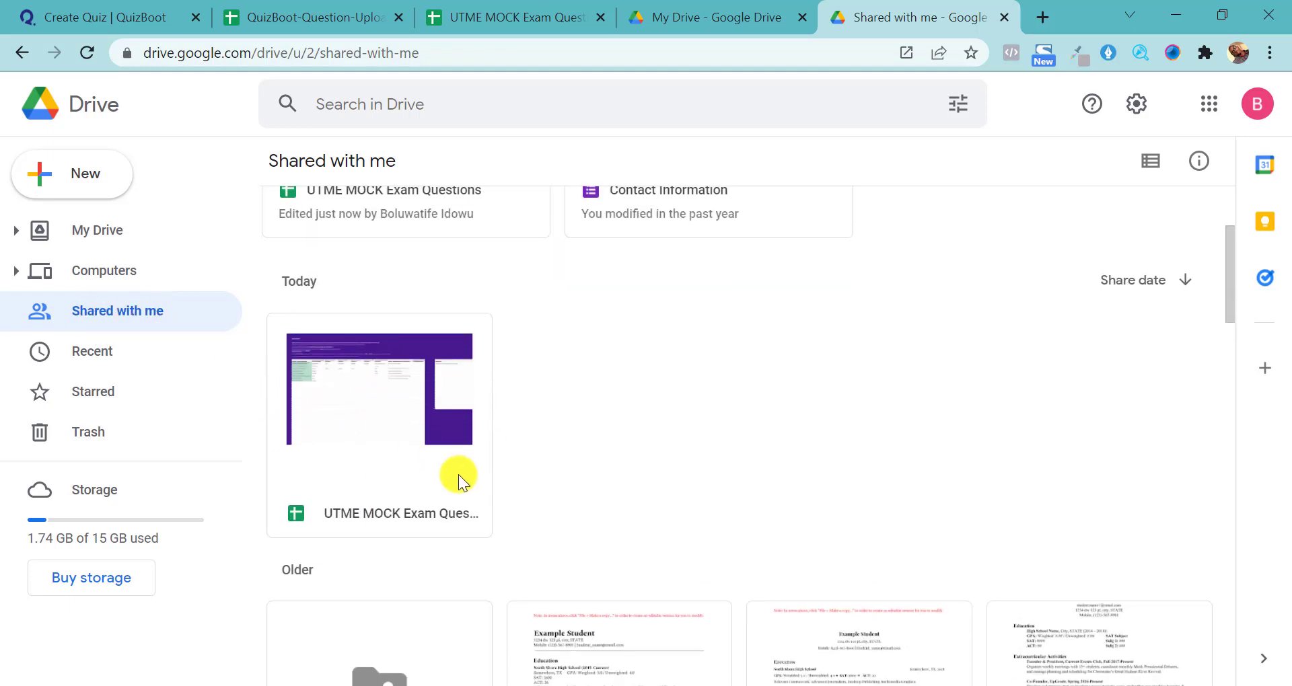
pyautogui.click(415, 479)
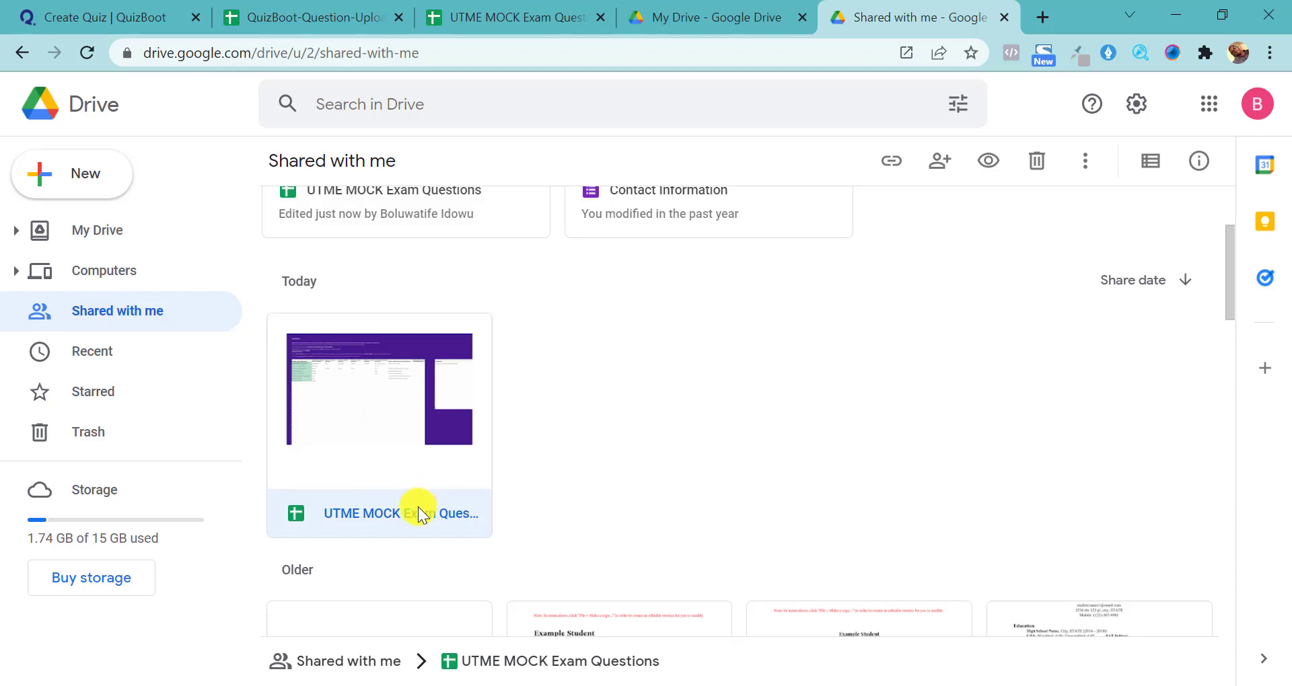
pyautogui.doubleClick(418, 510)
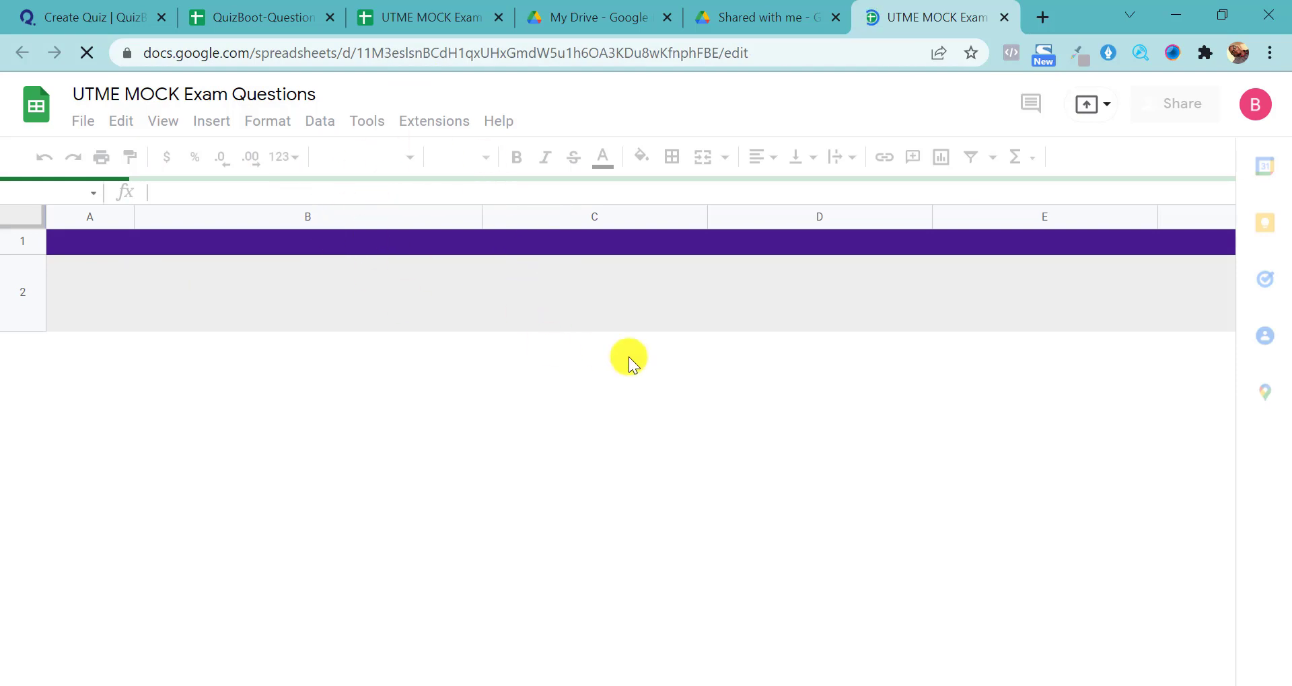
# Look through the shared spreadsheet's question rows, from the instructions and sample questions down past row 60.
pyautogui.scroll(-5, 629, 356)
pyautogui.scroll(-3, 629, 357)
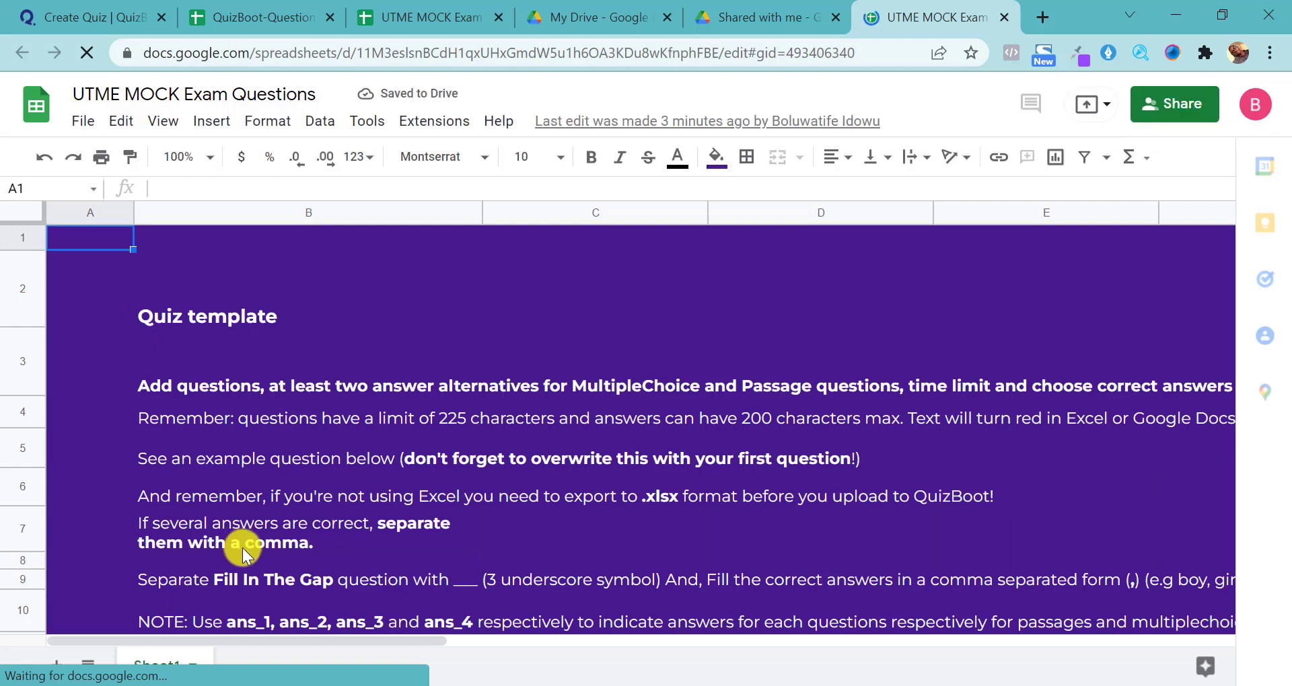
pyautogui.scroll(-6, 242, 547)
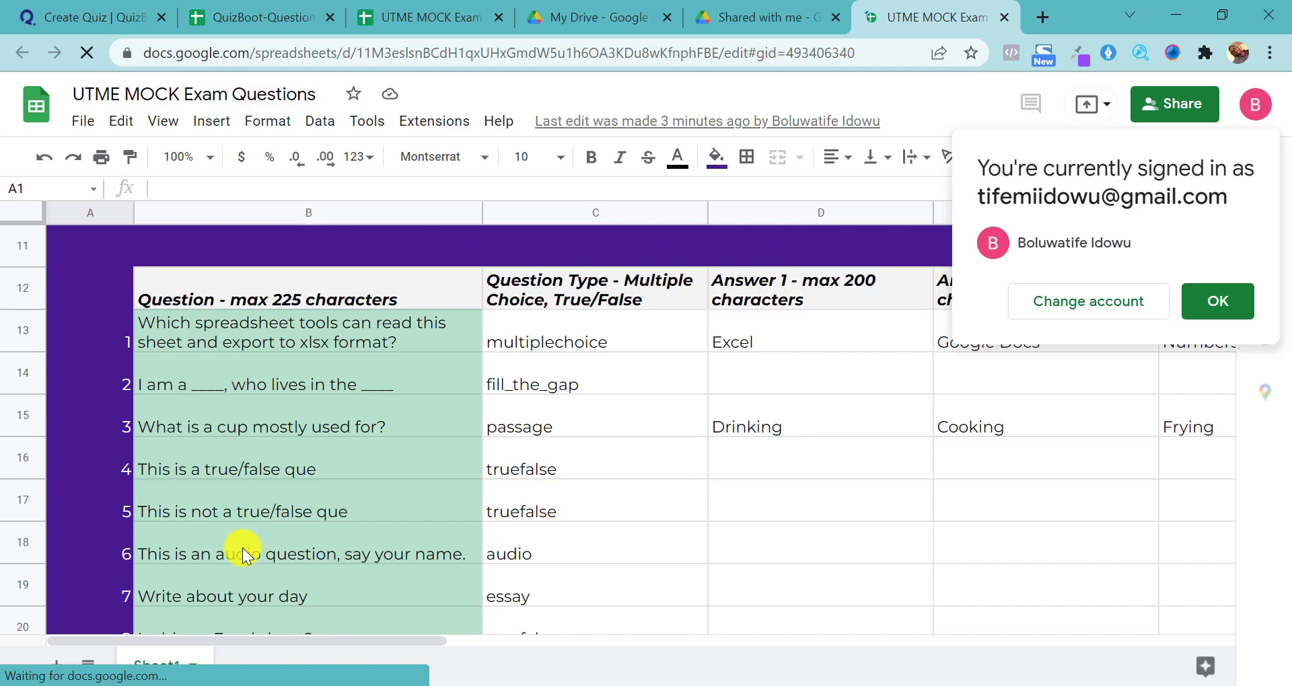
pyautogui.scroll(-1, 243, 547)
pyautogui.scroll(-1, 535, 445)
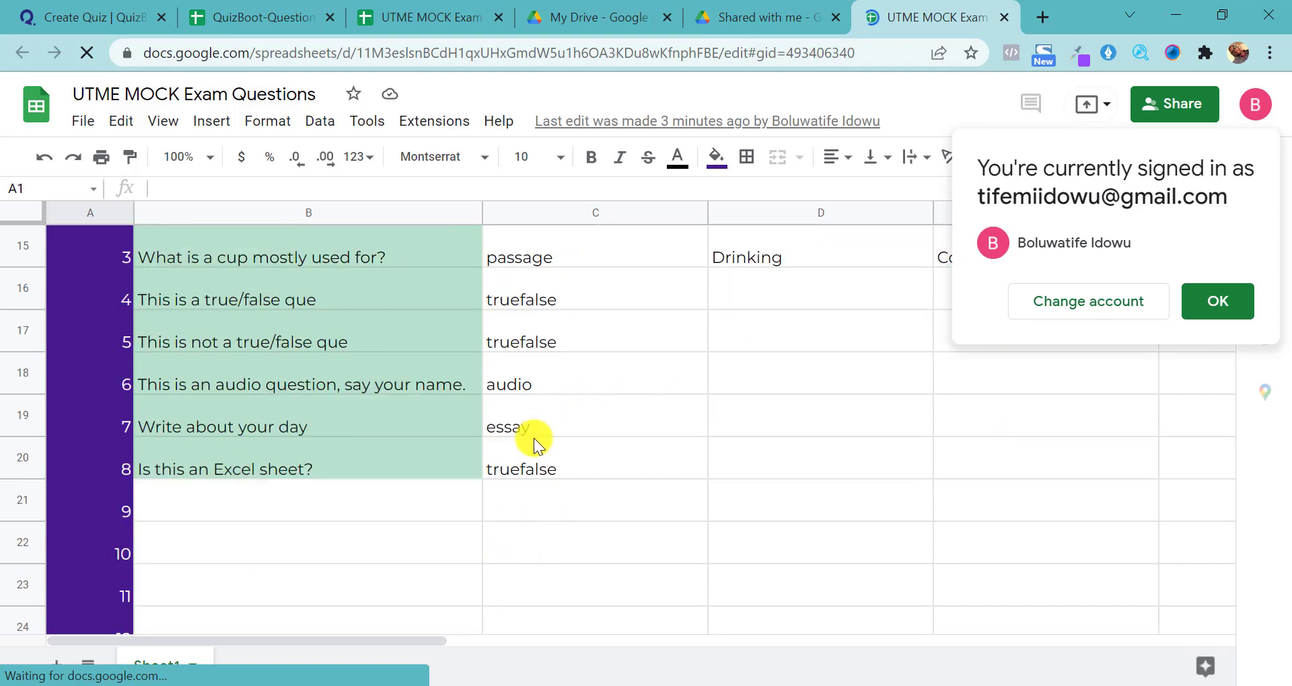
pyautogui.scroll(-1, 534, 438)
pyautogui.scroll(-3, 247, 467)
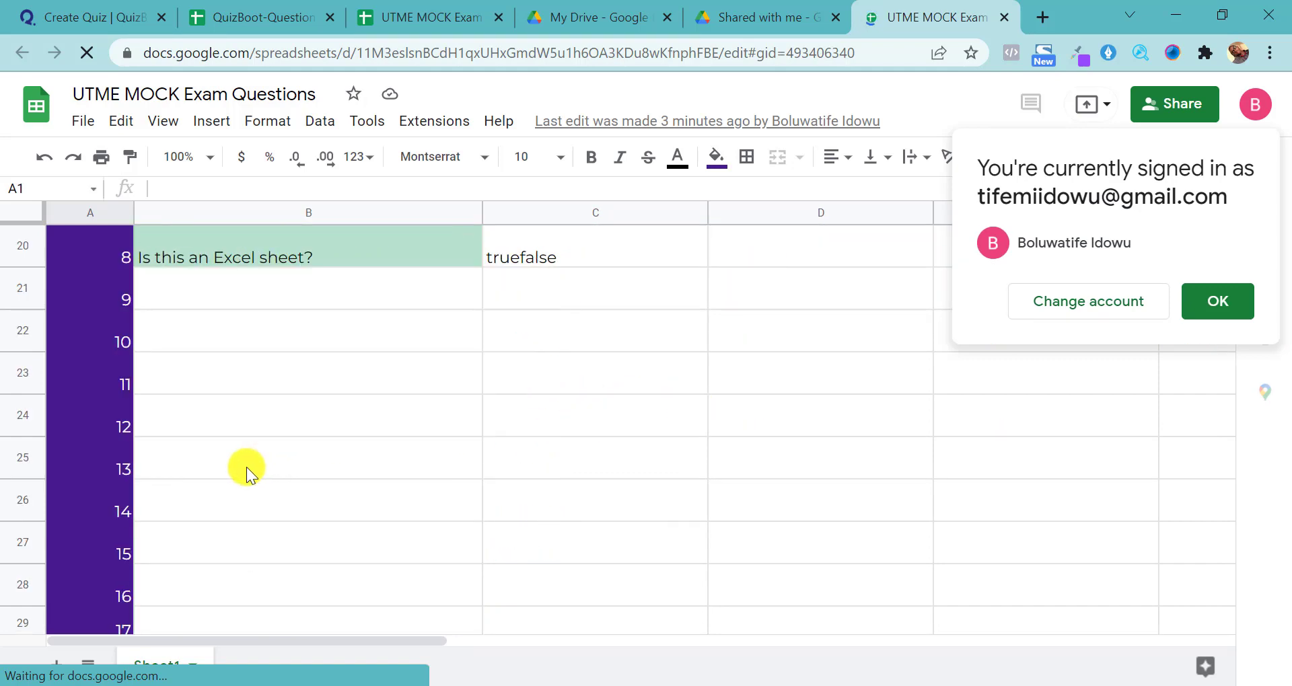
pyautogui.scroll(-2, 232, 334)
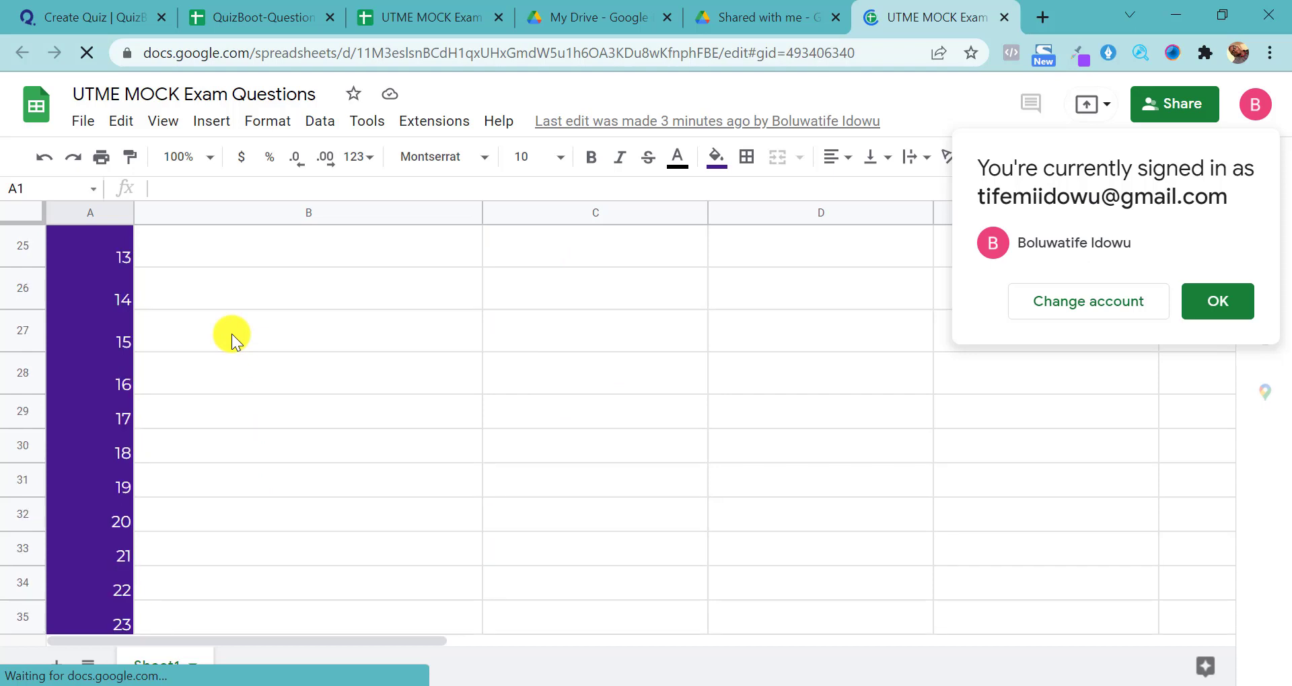
pyautogui.scroll(-1, 232, 334)
pyautogui.scroll(-5, 232, 334)
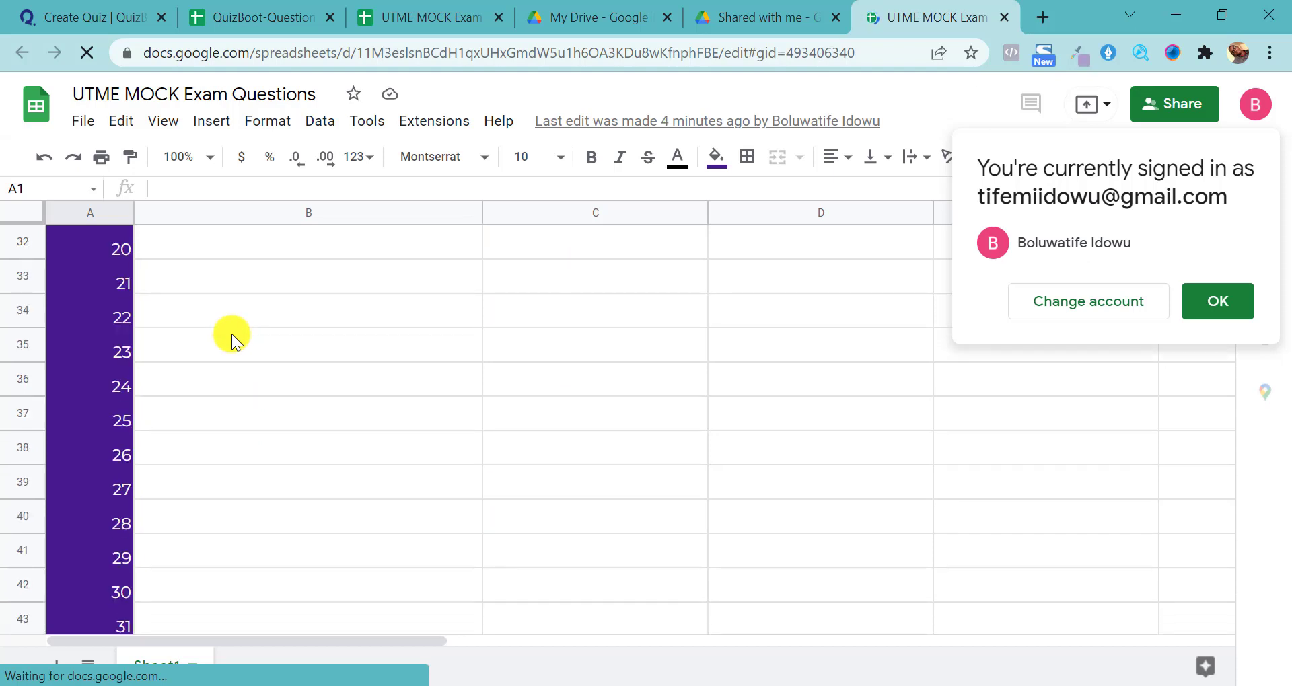
pyautogui.scroll(-5, 199, 273)
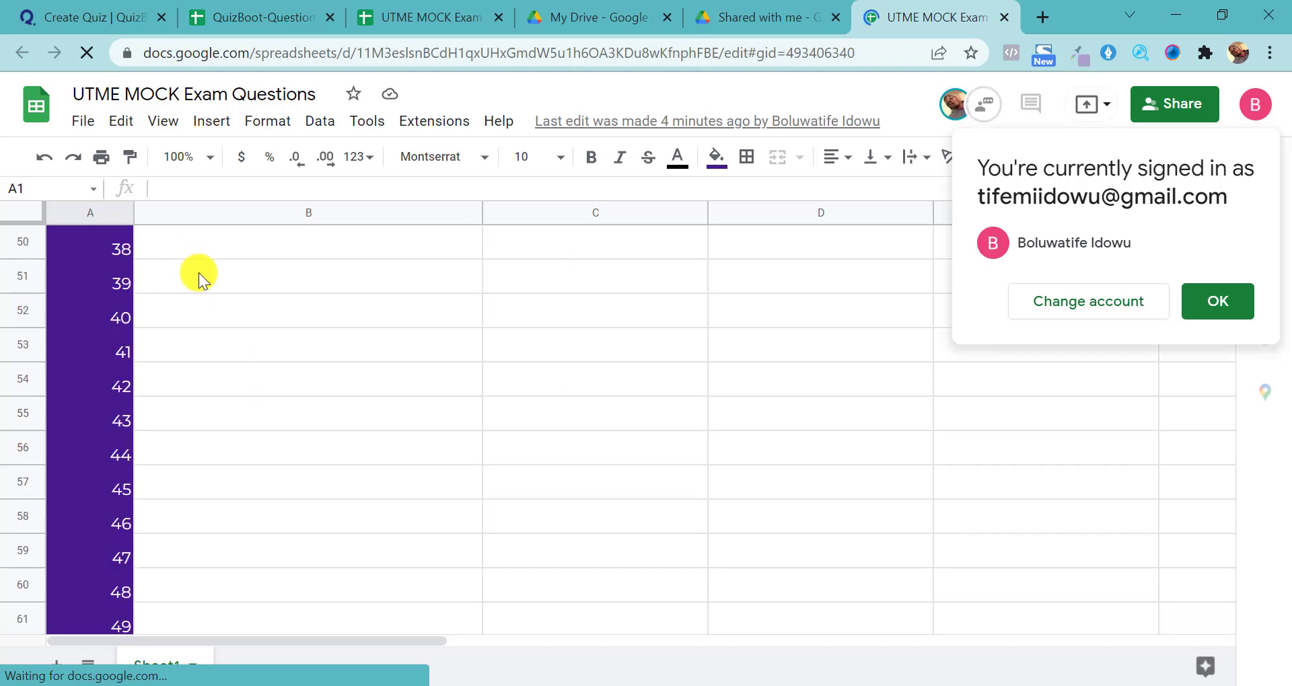
pyautogui.scroll(-3, 199, 272)
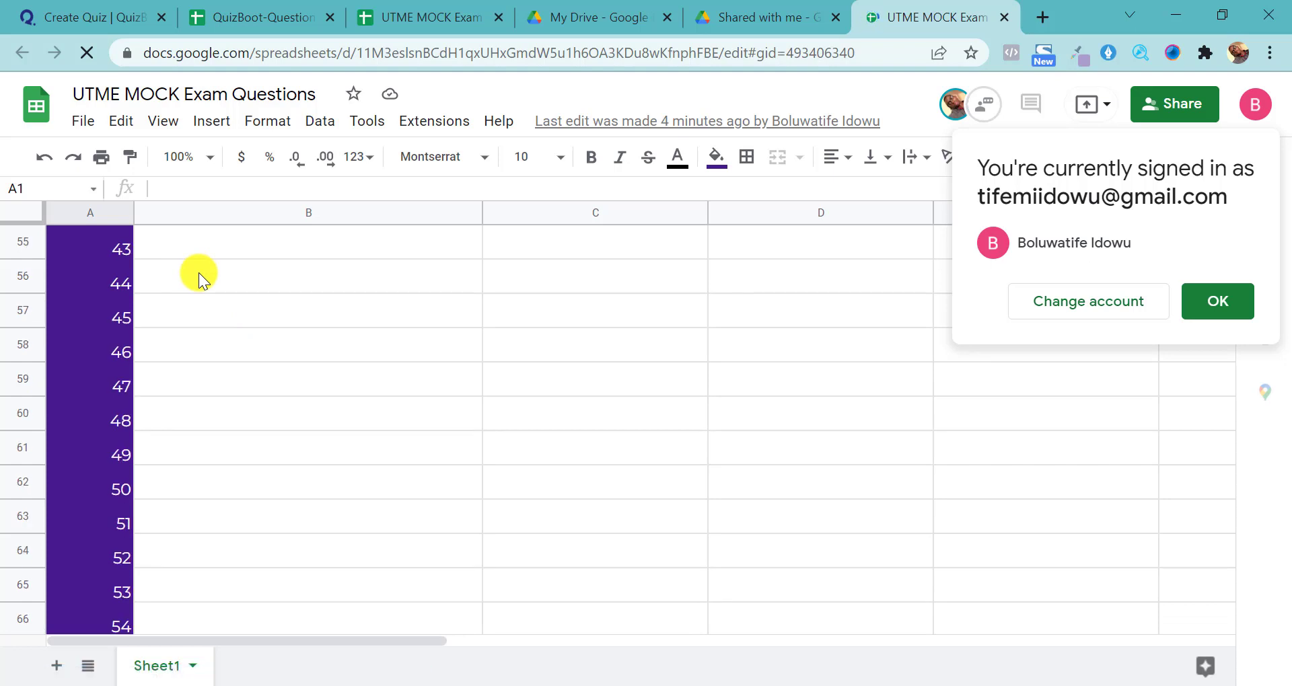
# Enter the question "What is an animal" for question 21 in row 33 of the shared spreadsheet.
pyautogui.scroll(-3, 199, 272)
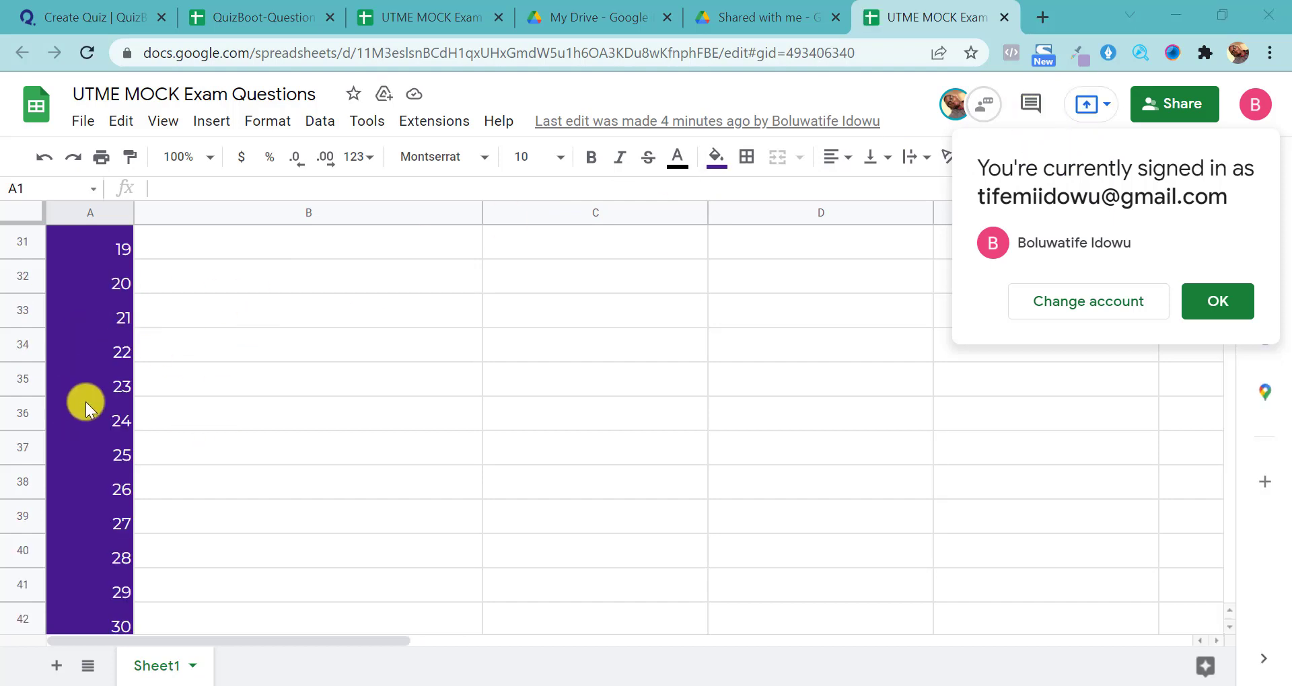
pyautogui.click(172, 305)
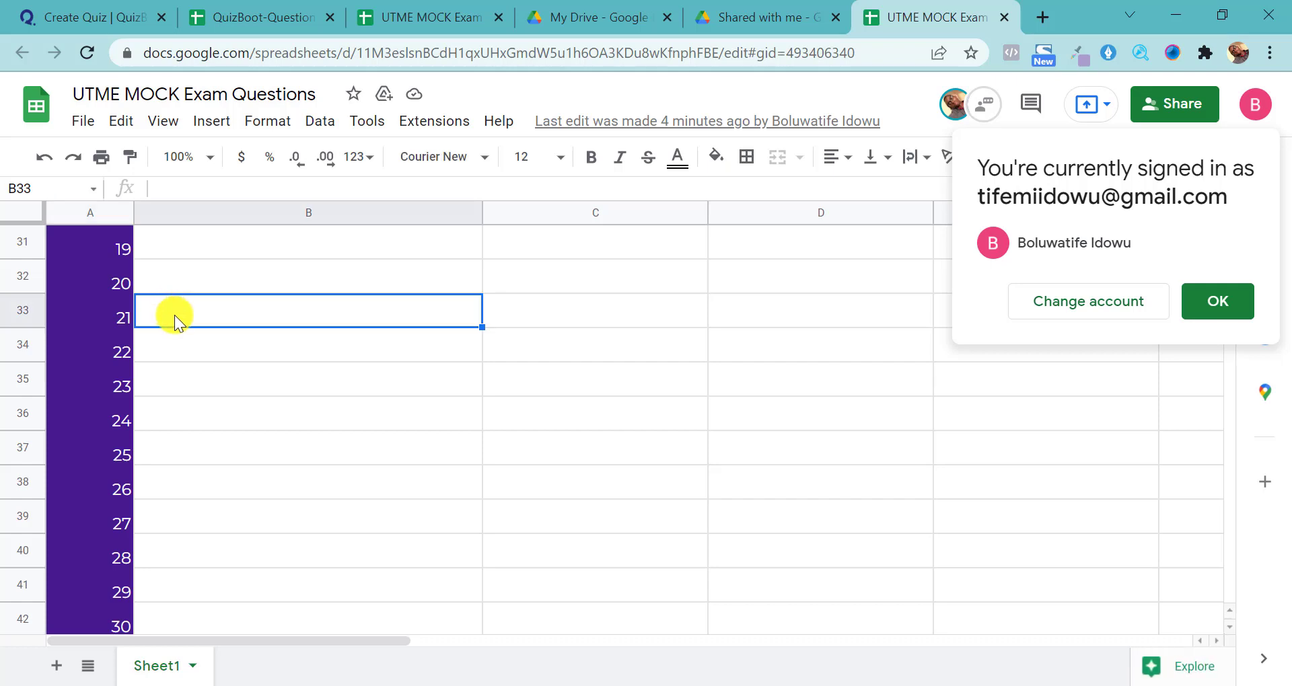
pyautogui.write('Wha')
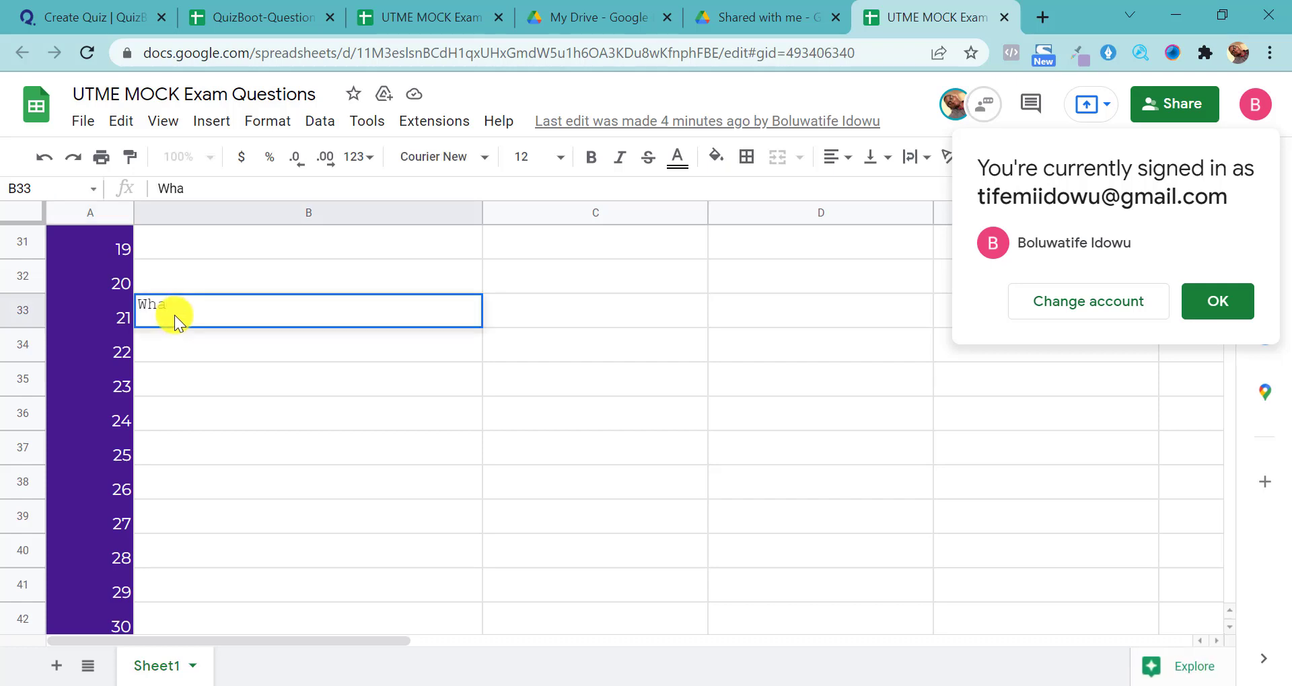
pyautogui.write('t is an animal')
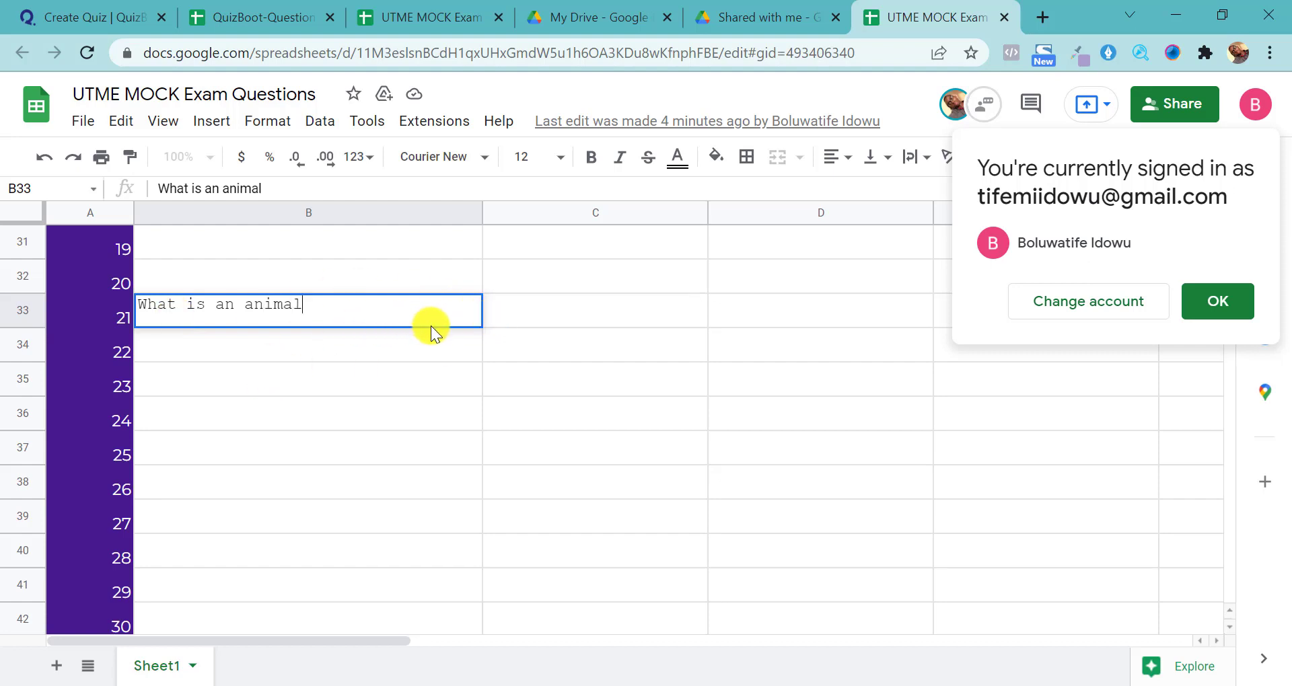
pyautogui.click(561, 310)
# Set the question type of question 21 in row 33 to essay.
pyautogui.scroll(2, 634, 303)
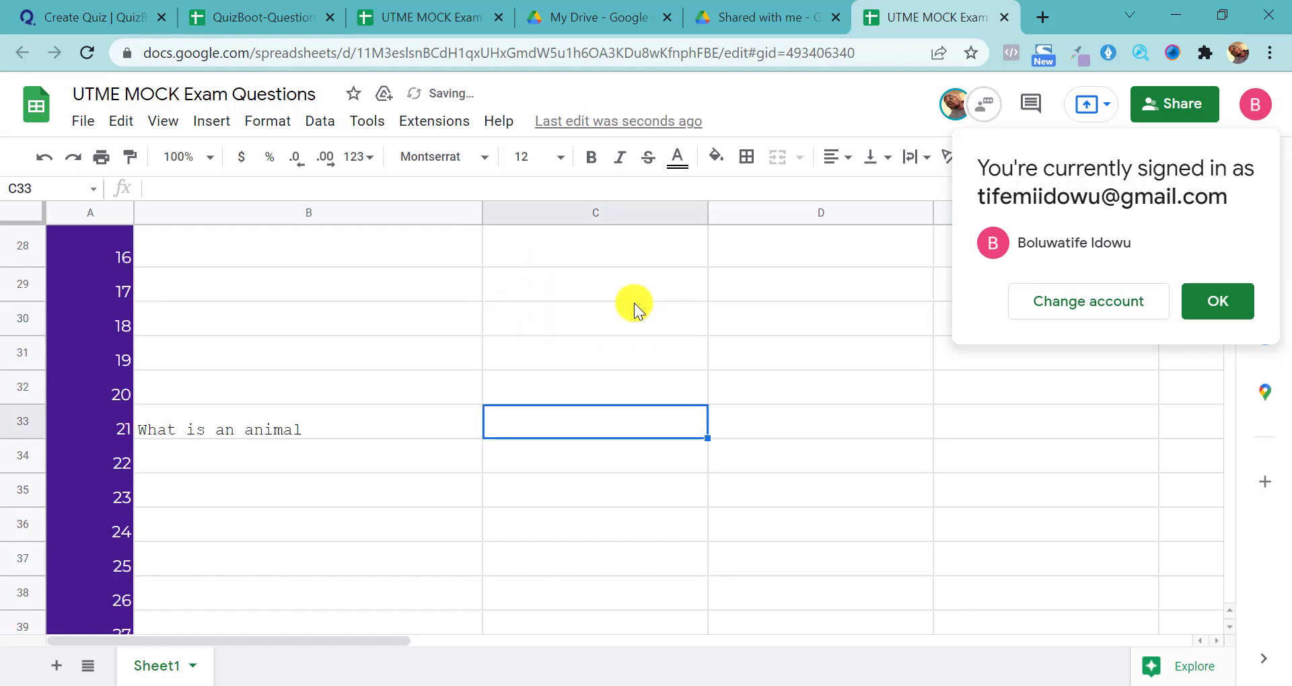
pyautogui.scroll(10, 634, 303)
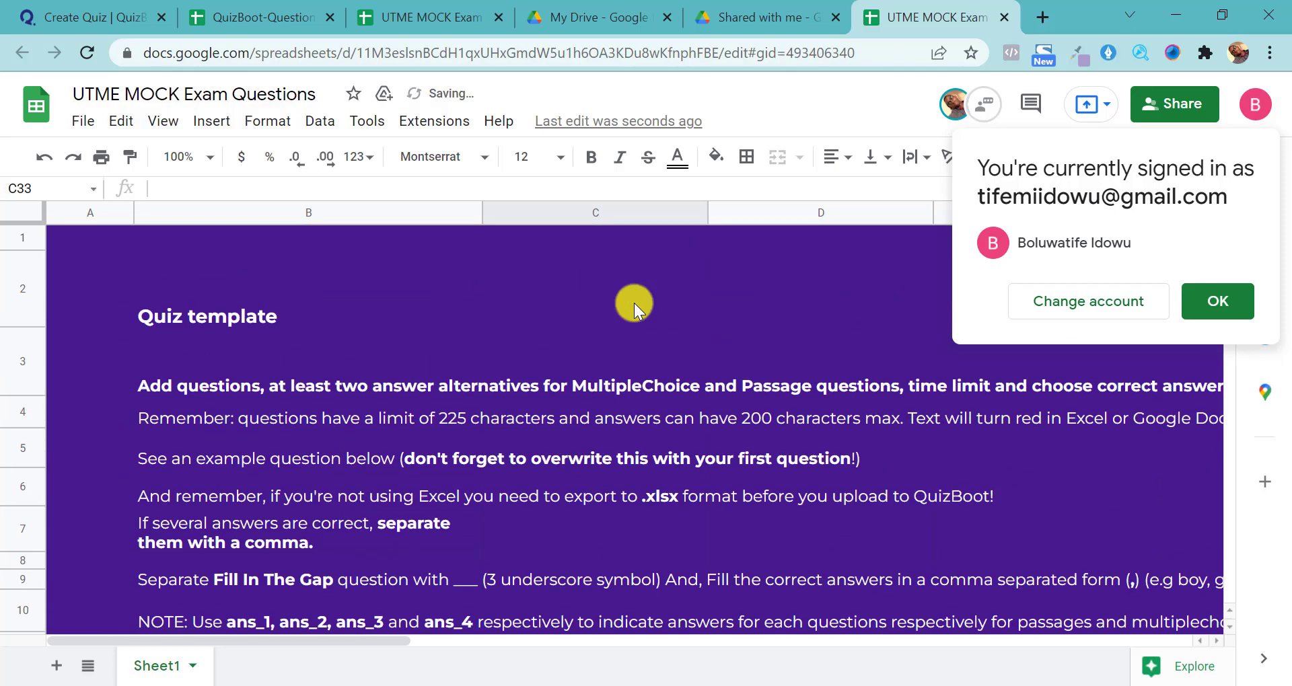
pyautogui.scroll(-3, 634, 302)
pyautogui.scroll(-3, 575, 503)
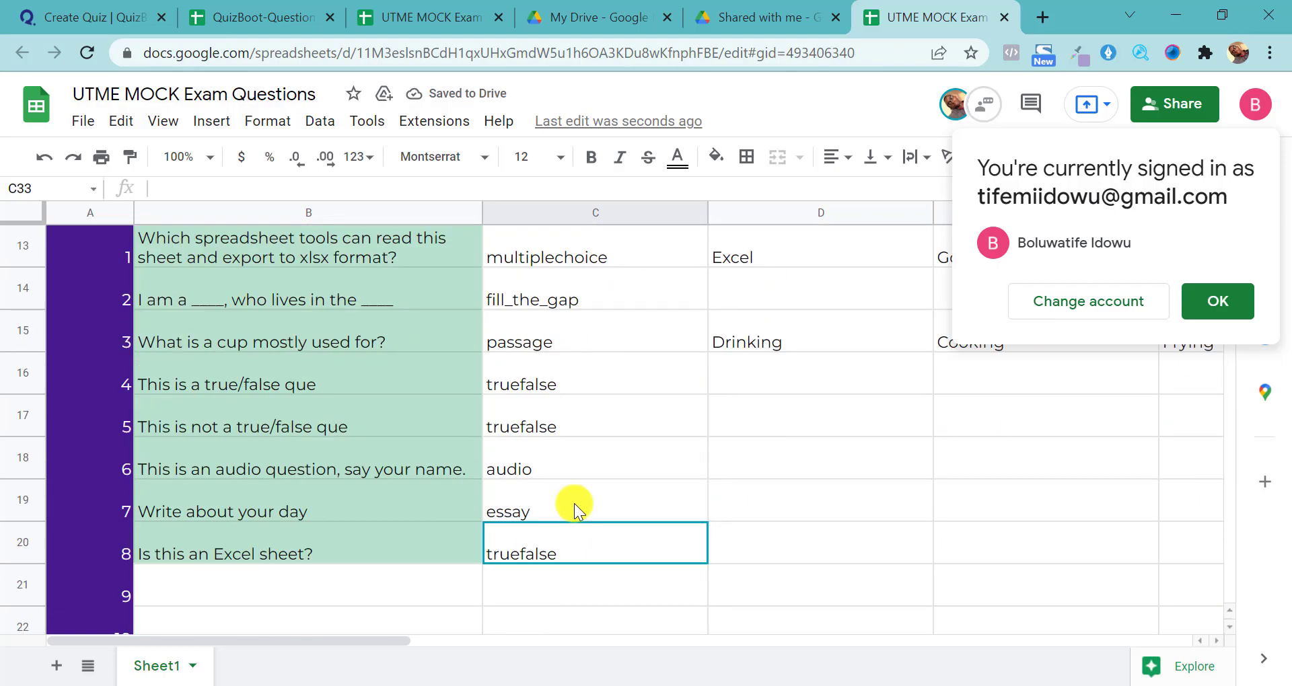
pyautogui.scroll(-5, 575, 504)
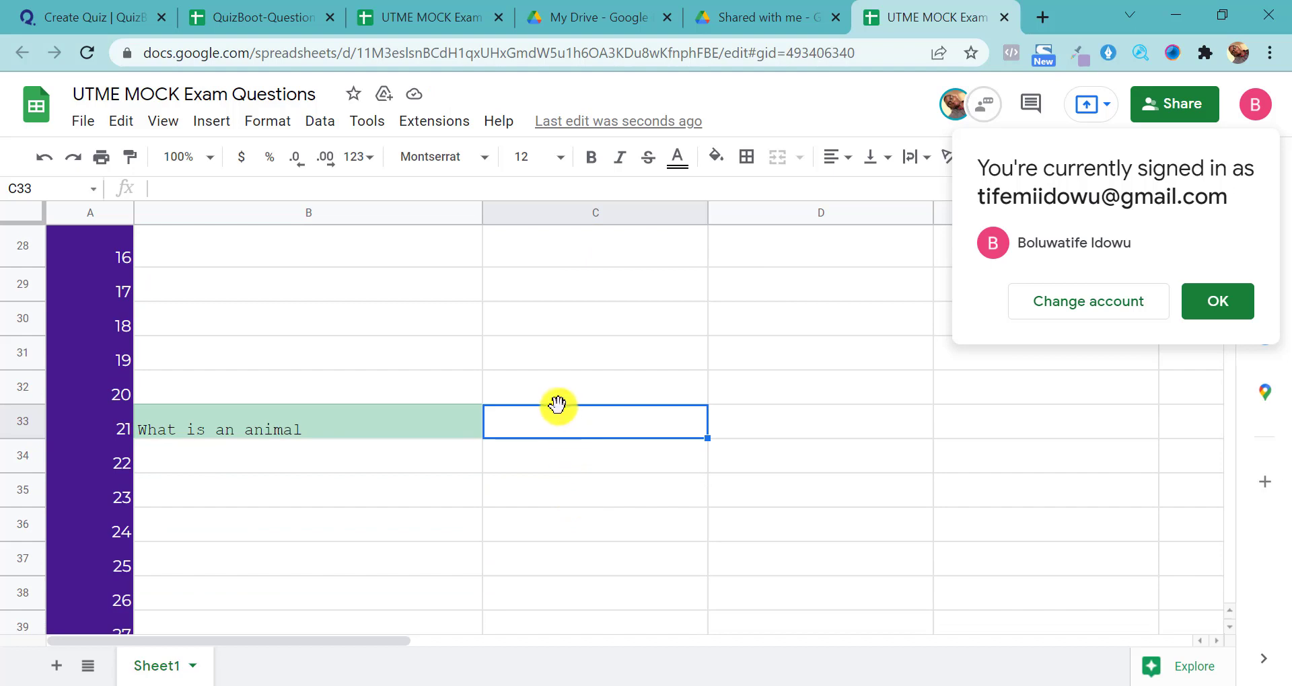
pyautogui.write('ess')
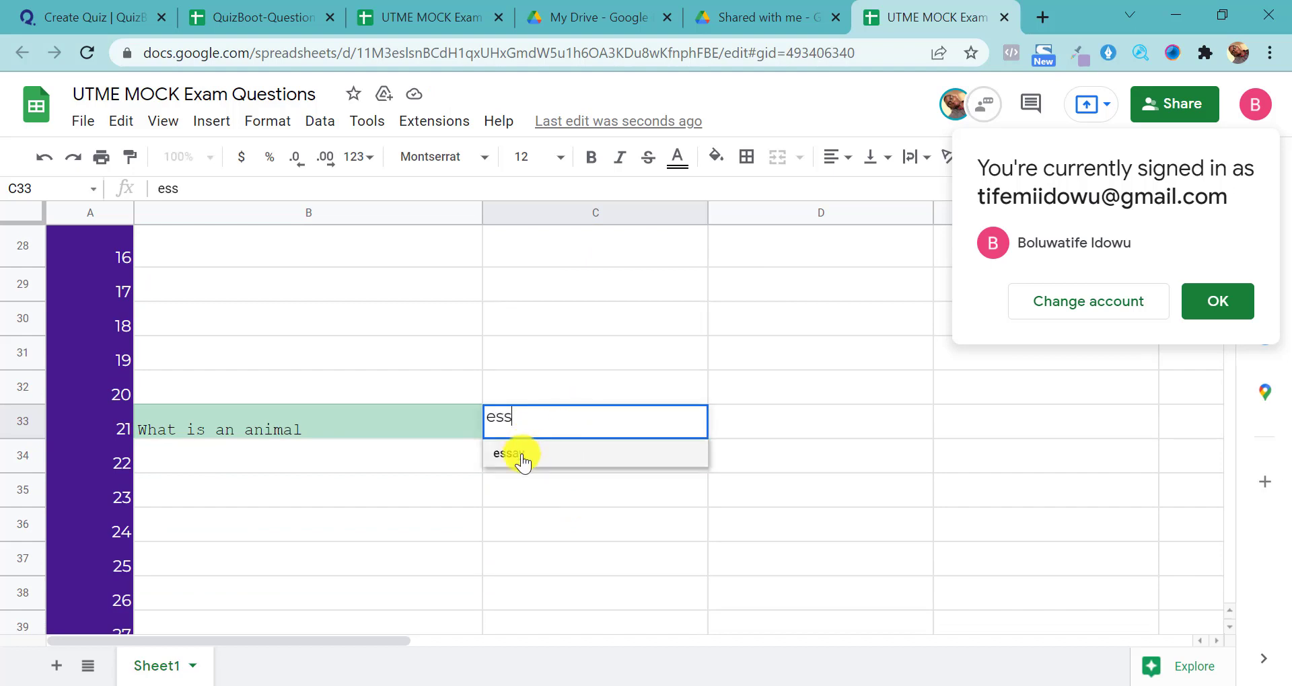
pyautogui.click(518, 455)
pyautogui.click(776, 419)
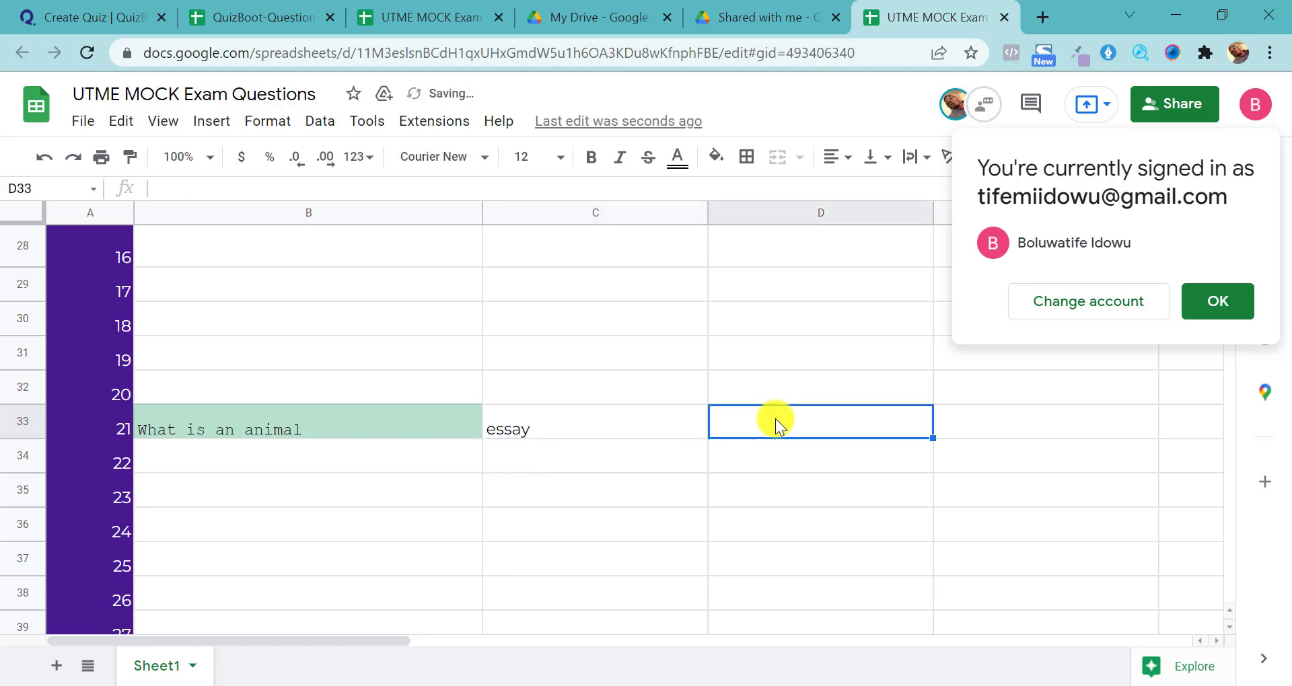
# Dismiss the notice about the currently signed-in account.
pyautogui.hscroll(5, 775, 418)
pyautogui.hscroll(-5, 907, 406)
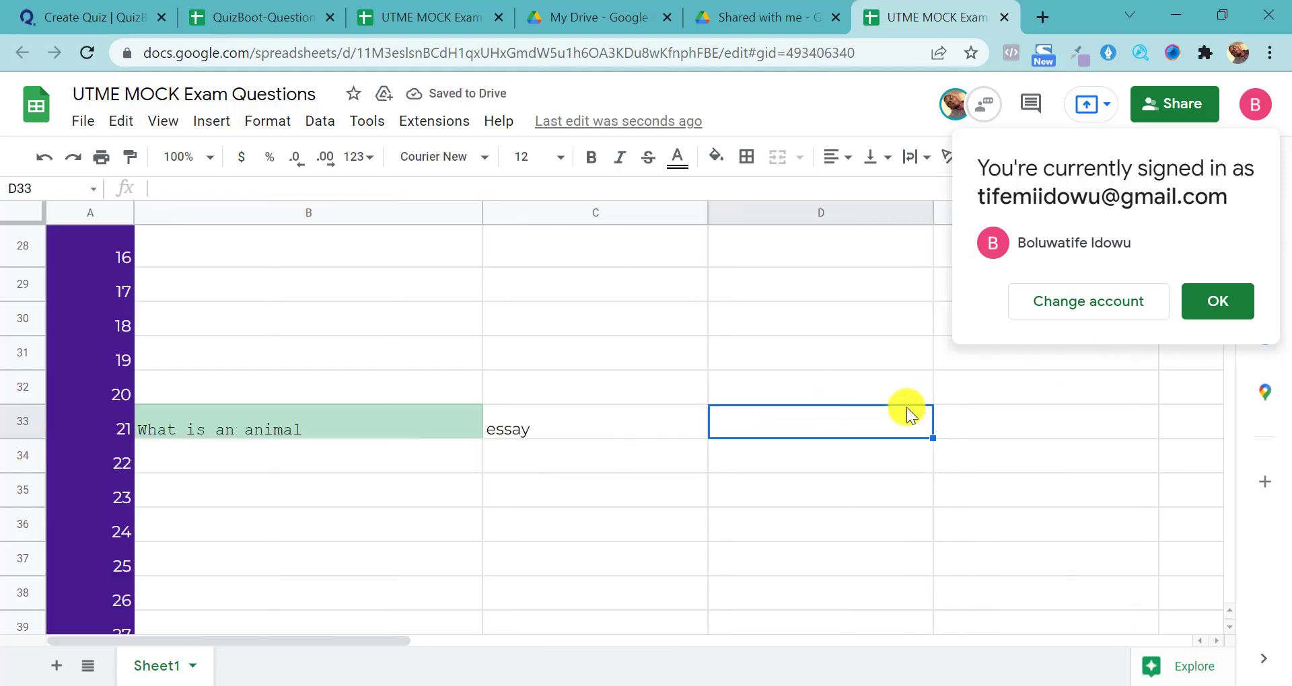
pyautogui.click(1226, 301)
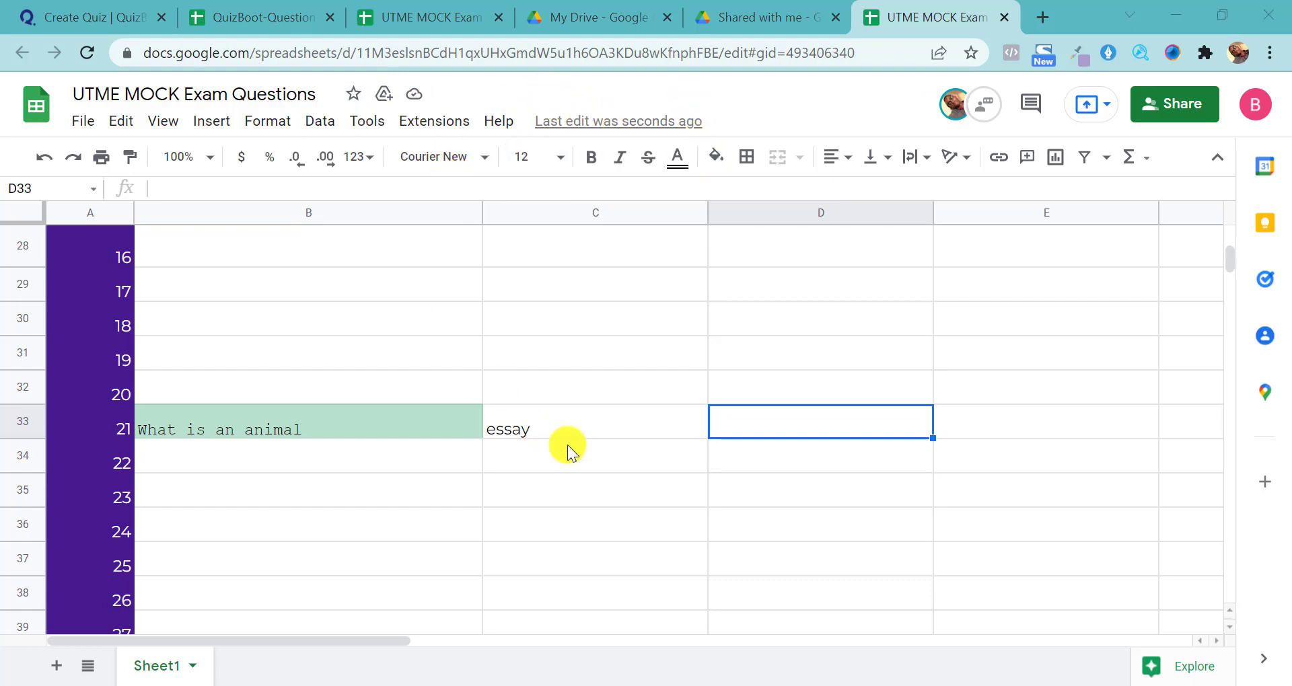
# Switch to the owner's copy of the UTME MOCK Exam Questions spreadsheet and check the collaborator's entry in row 33.
pyautogui.click(589, 18)
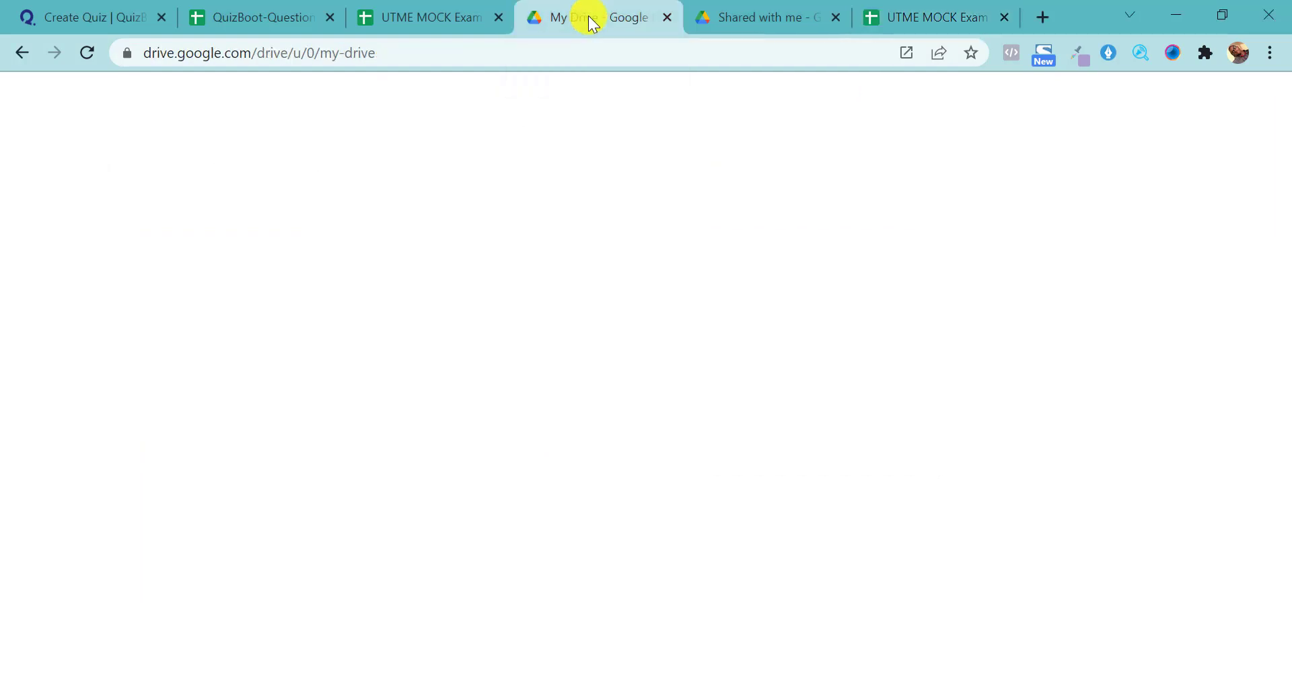
pyautogui.click(434, 13)
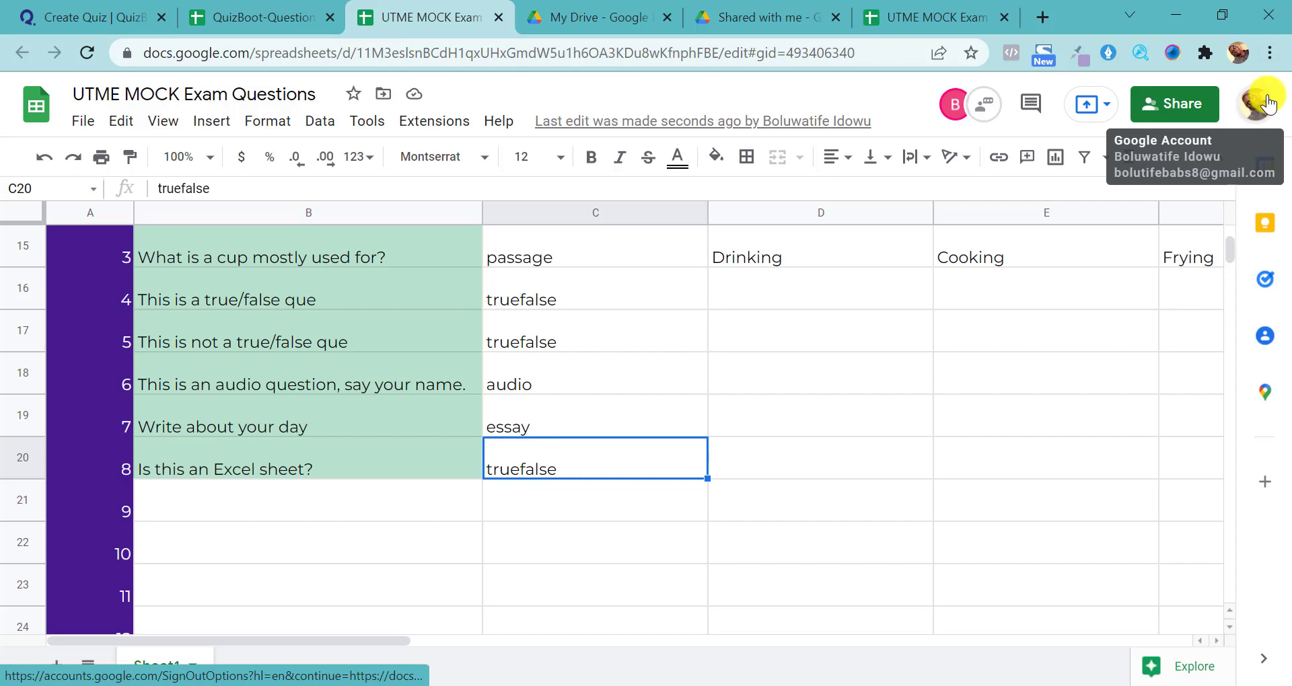
pyautogui.scroll(-5, 866, 346)
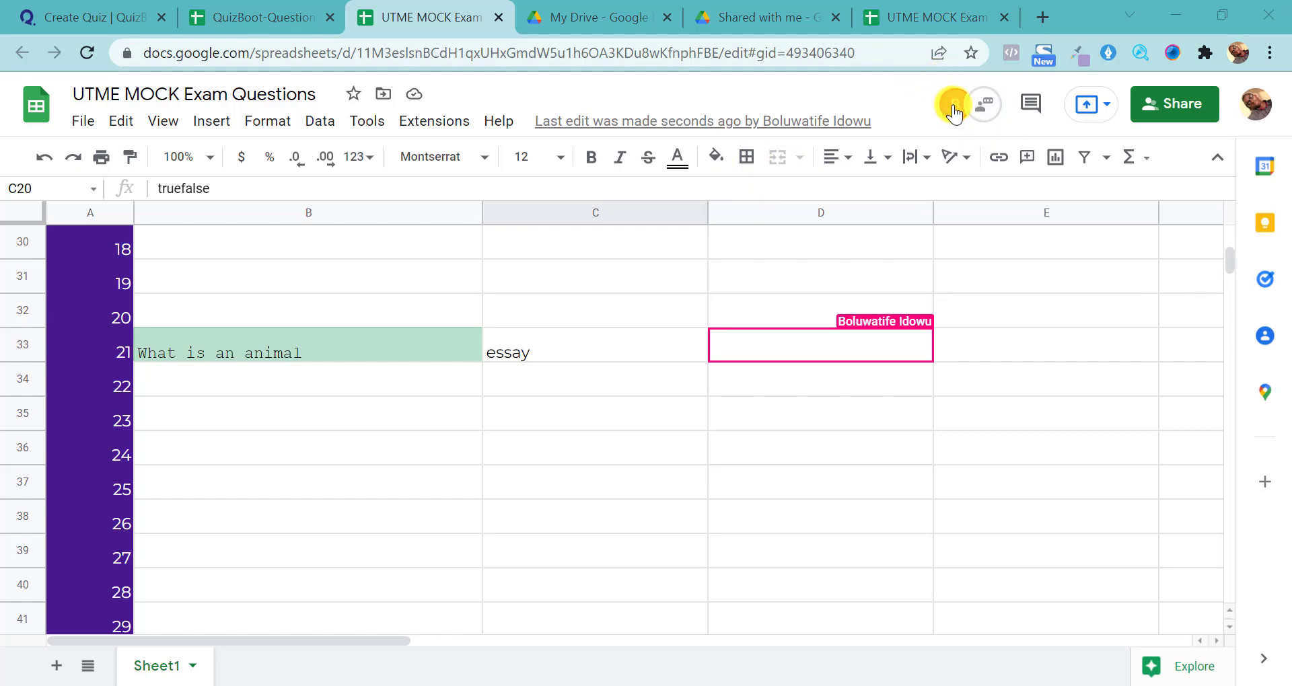
pyautogui.moveTo(955, 113)
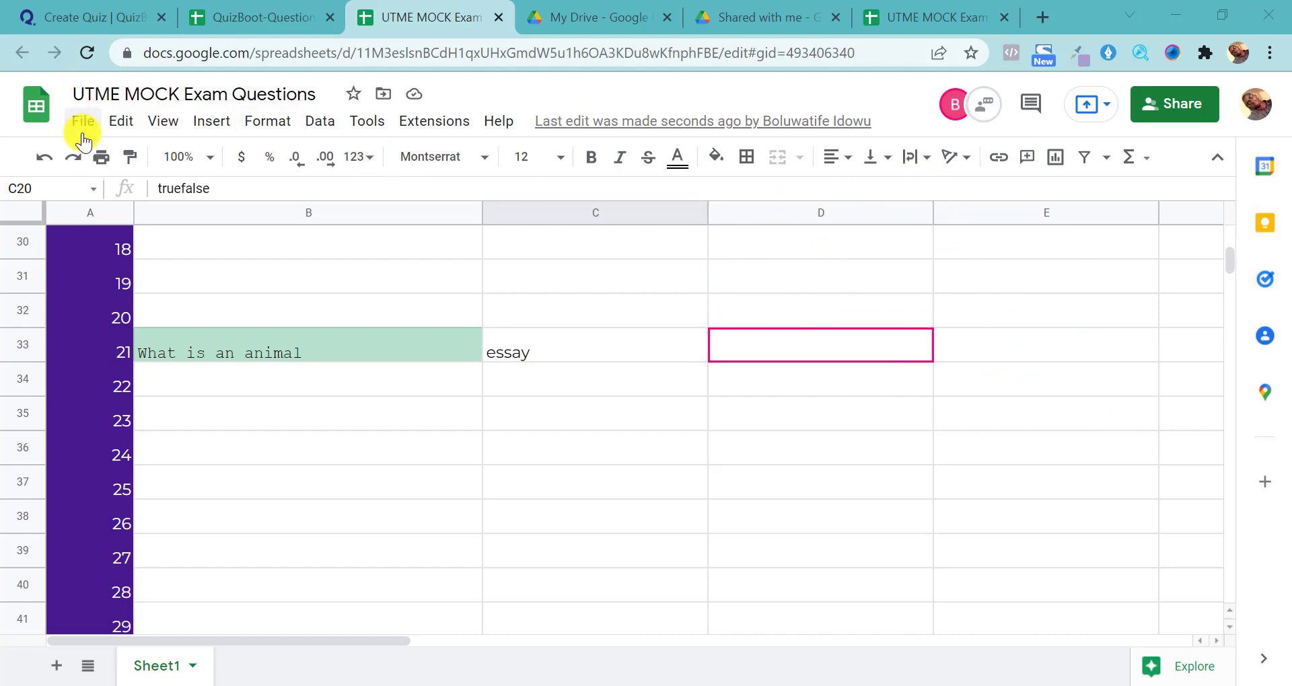
# Download the UTME MOCK Exam Questions spreadsheet as a Microsoft Excel (.xlsx) file.
pyautogui.click(86, 122)
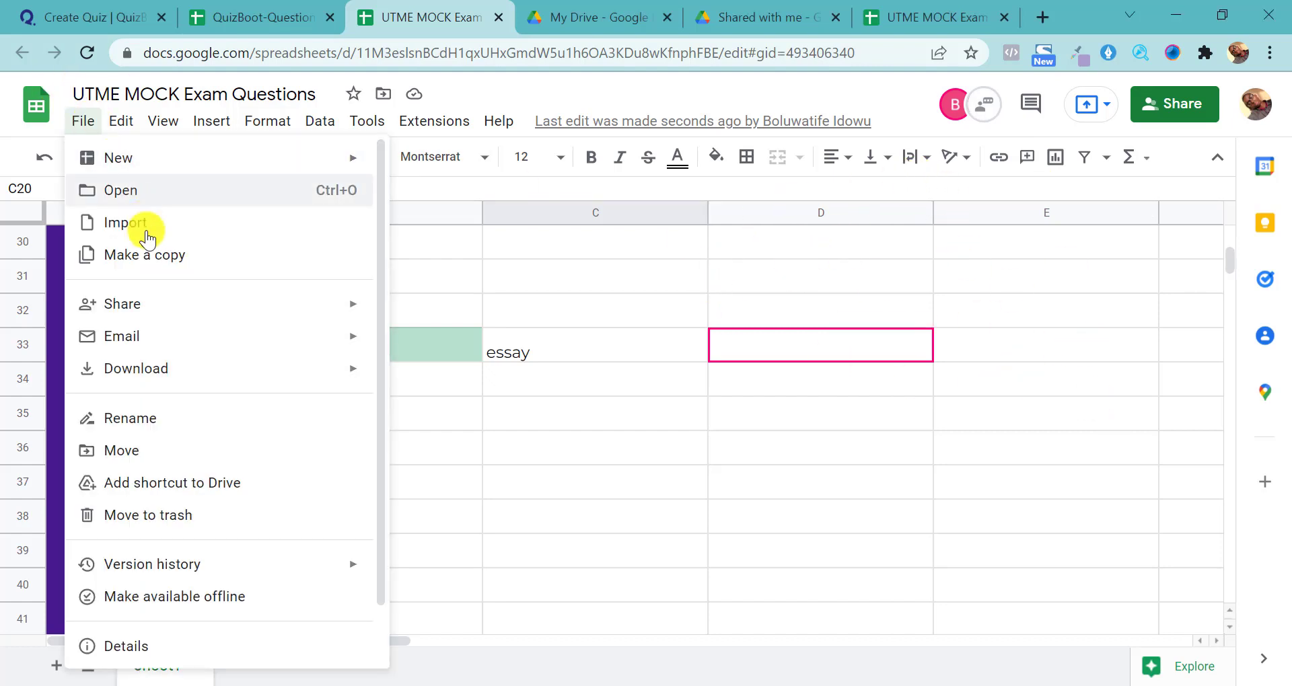
pyautogui.moveTo(146, 372)
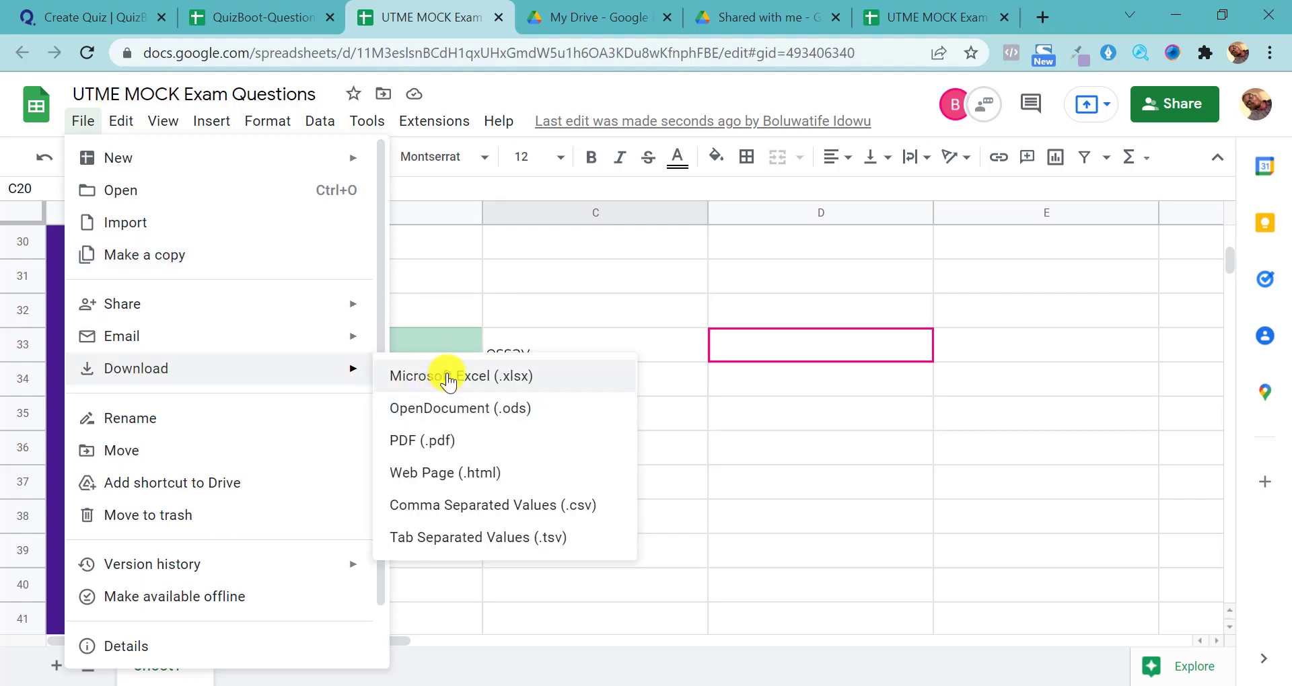
pyautogui.click(519, 387)
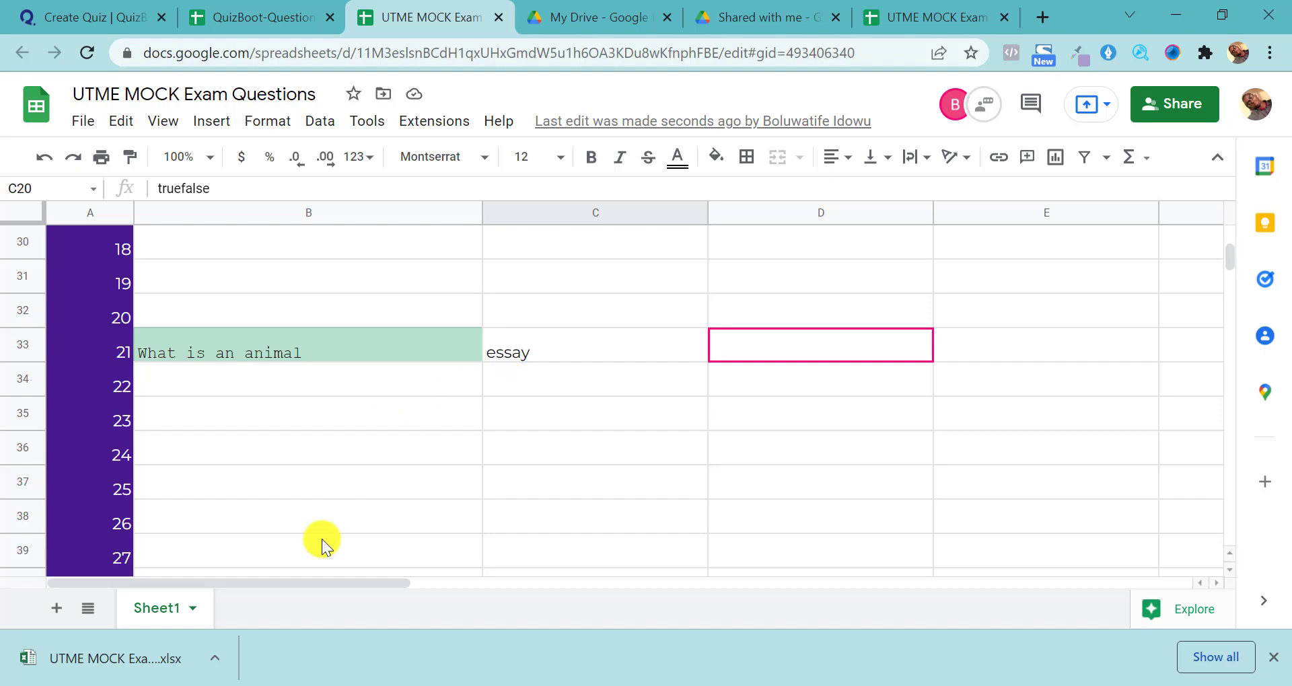
# On QuizBoot's quiz creation page, import the questions from the downloaded UTME MOCK Exam Questions spreadsheet and dismiss the browser's download bar.
pyautogui.click(80, 16)
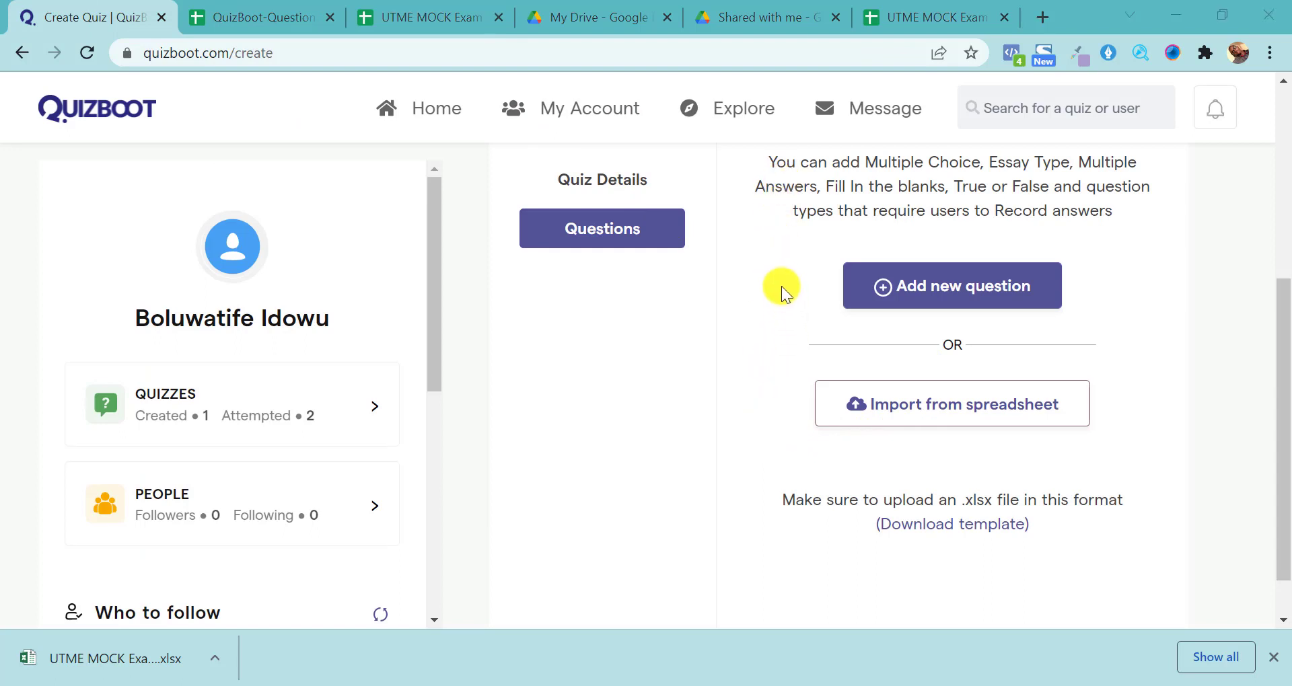
pyautogui.click(976, 412)
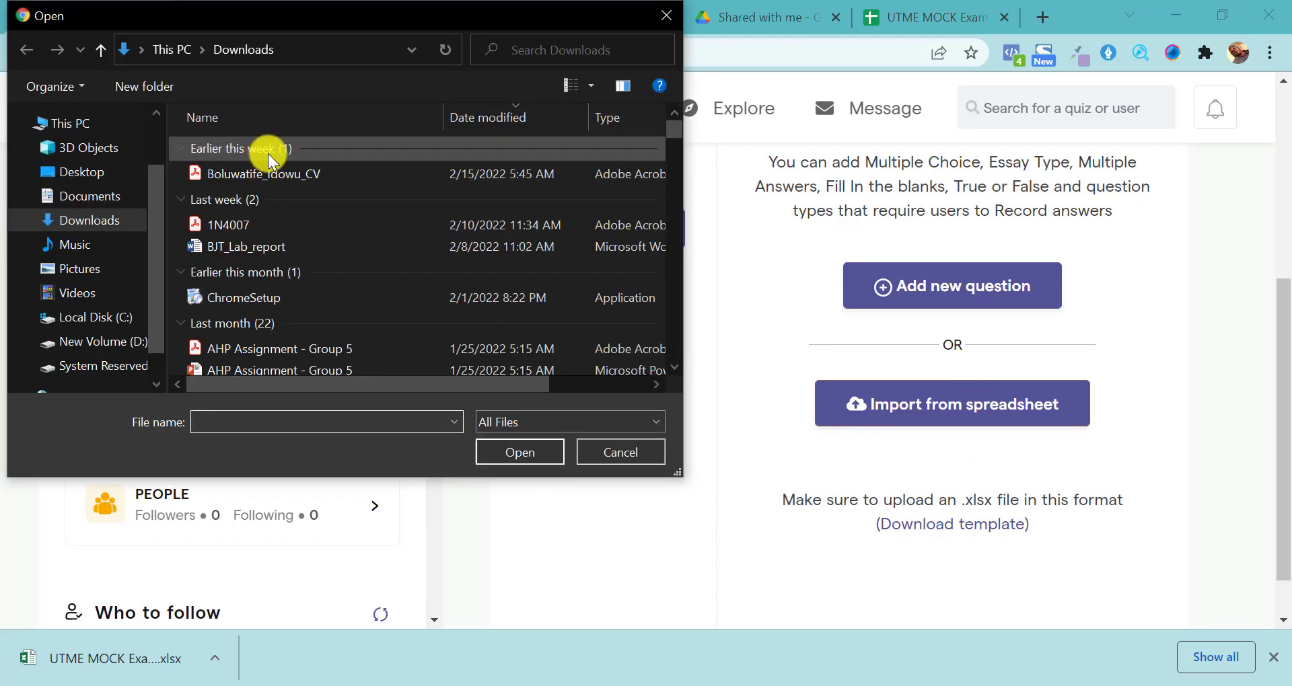
pyautogui.click(284, 179)
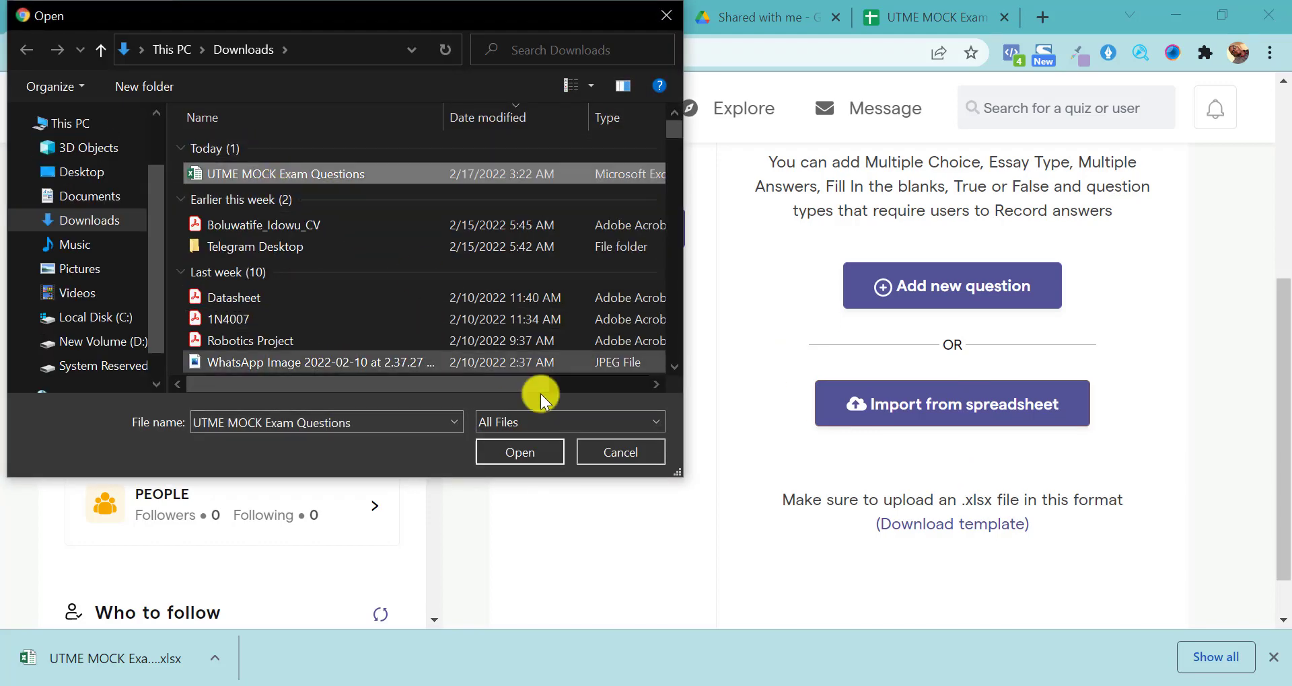
pyautogui.click(531, 453)
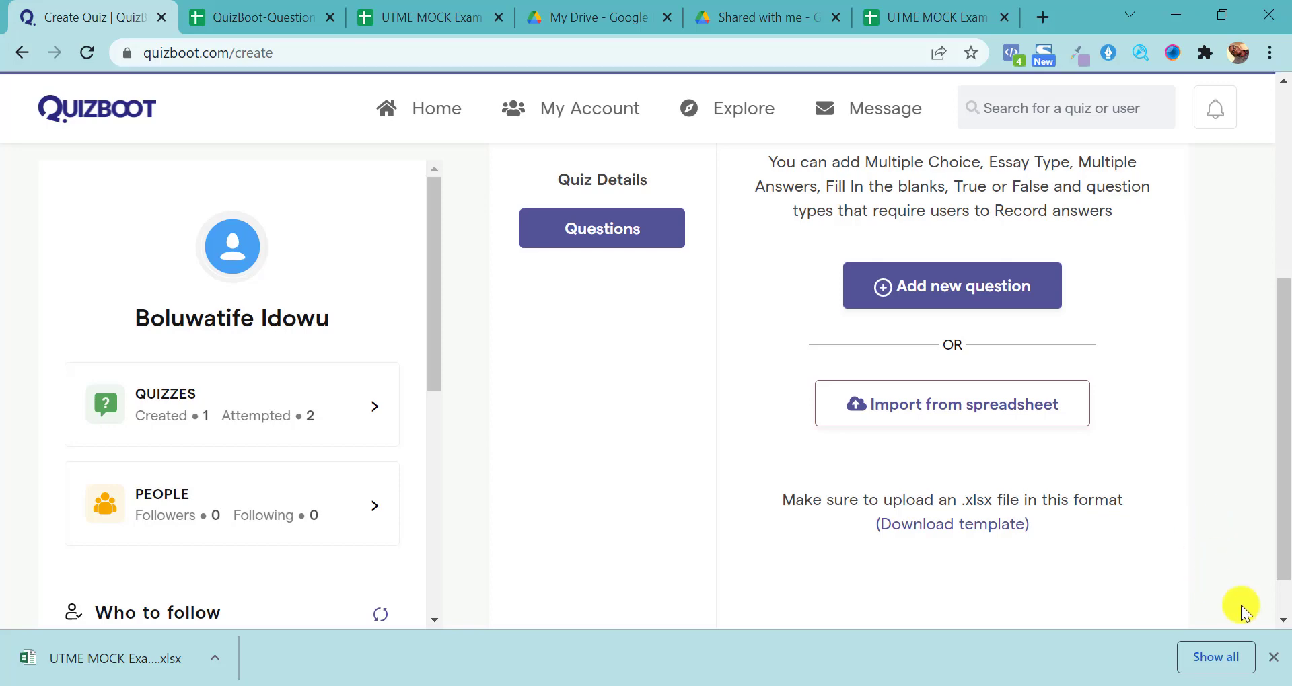
pyautogui.click(1270, 660)
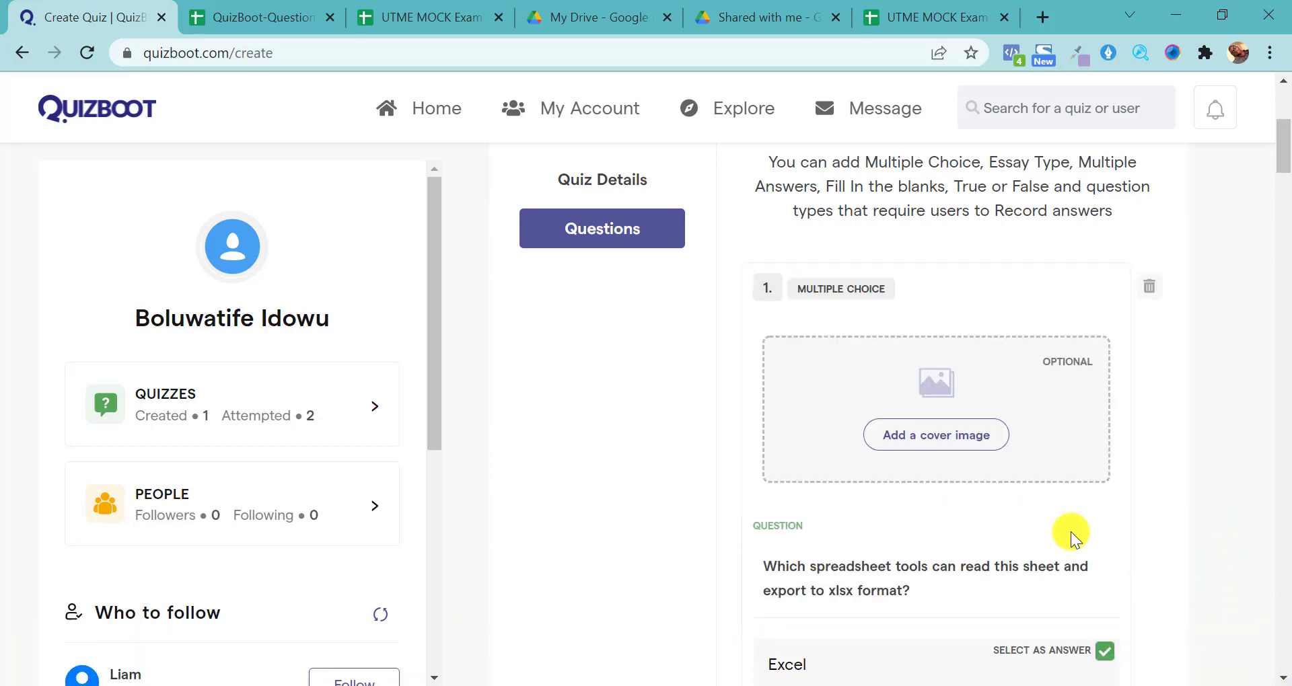
# Look through the imported quiz questions with their types, answers and reasons, from question 1 to essay question 9.
pyautogui.scroll(-4, 1072, 532)
pyautogui.scroll(-10, 1072, 532)
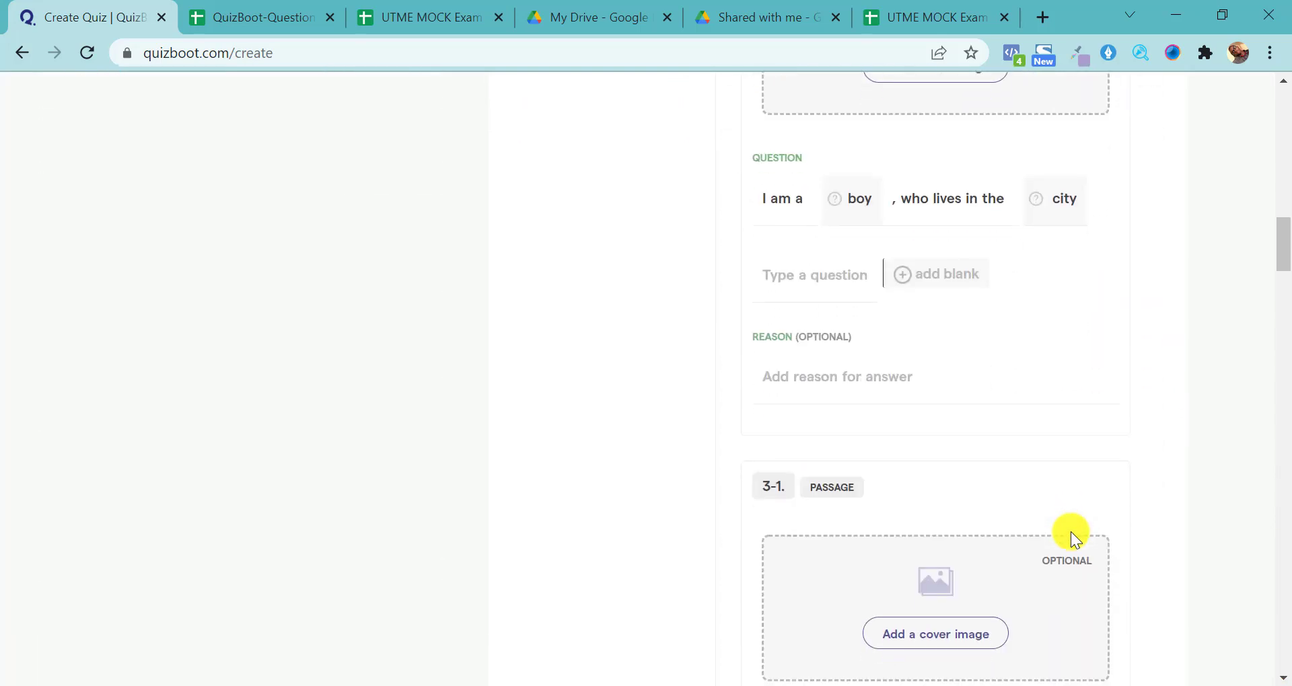
pyautogui.scroll(6, 1072, 532)
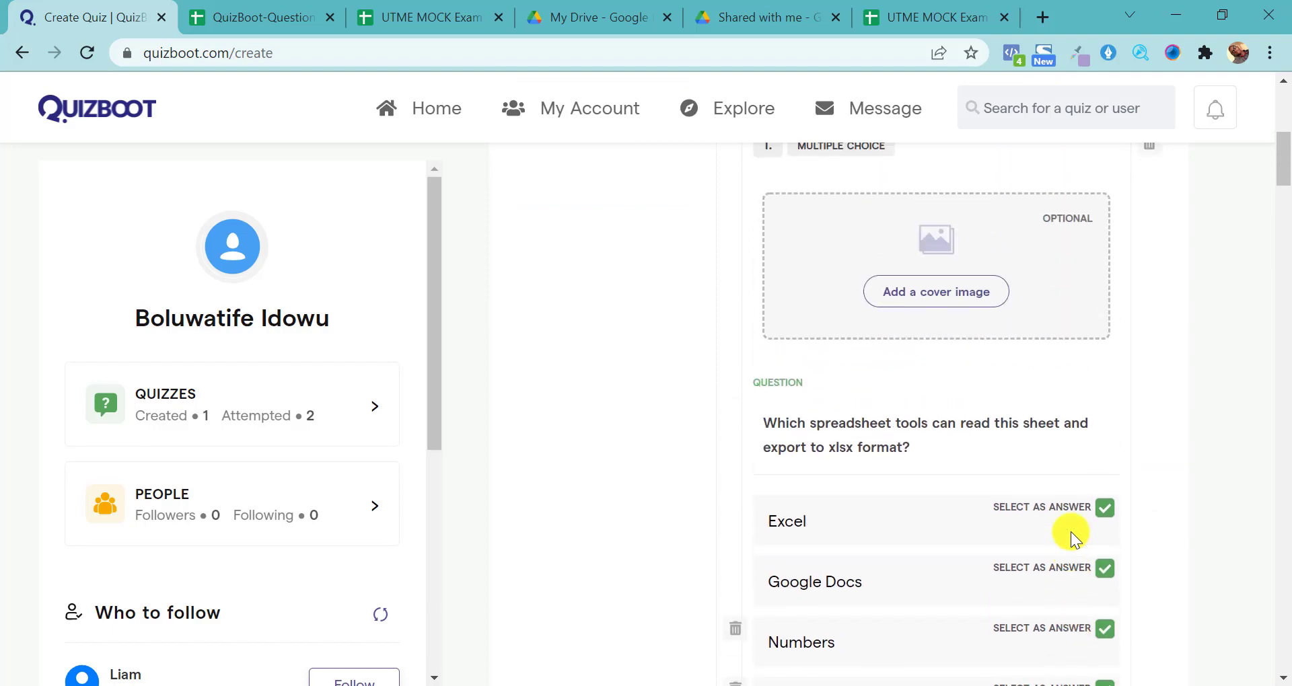
pyautogui.scroll(-12, 897, 445)
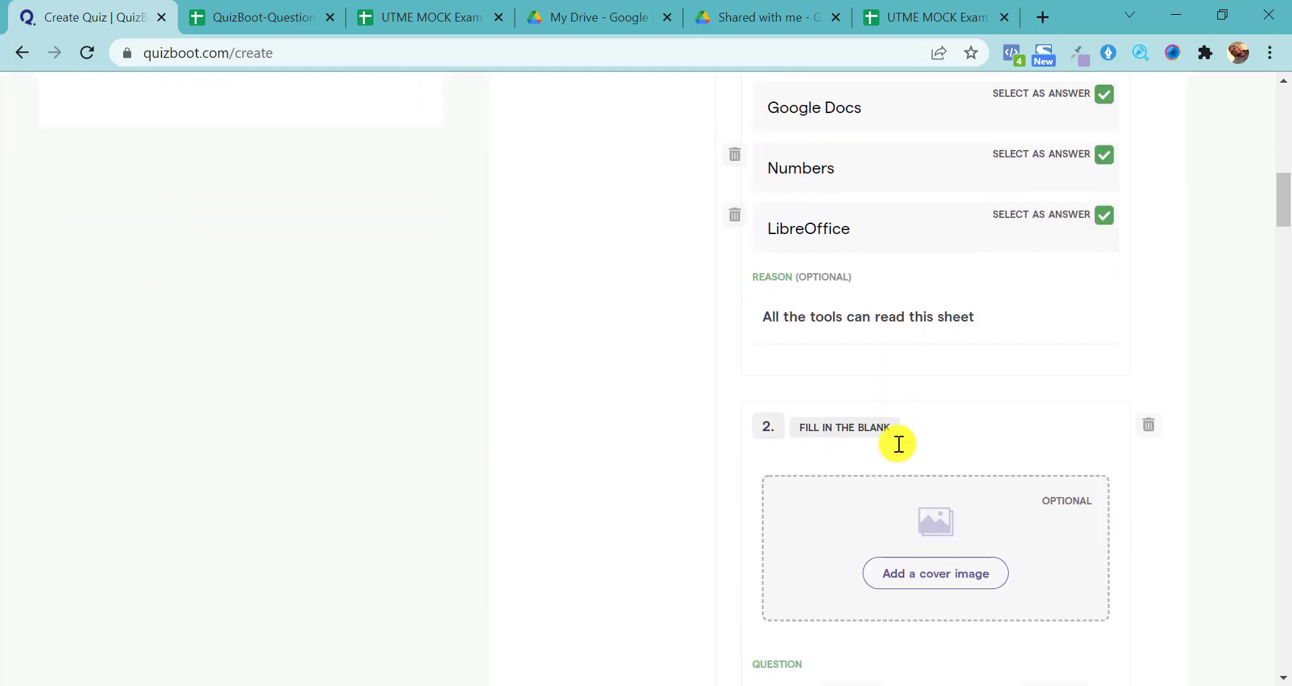
pyautogui.scroll(-4, 898, 444)
pyautogui.scroll(2, 727, 436)
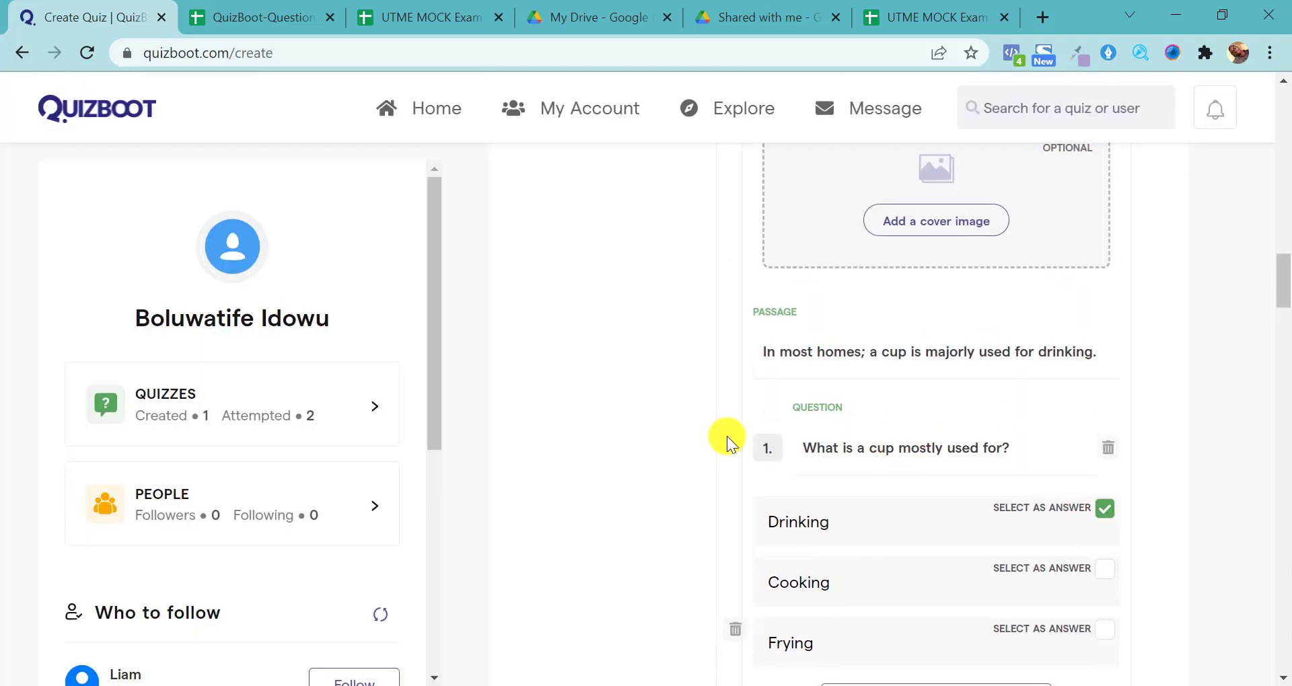
pyautogui.scroll(-4, 908, 519)
pyautogui.scroll(-8, 910, 518)
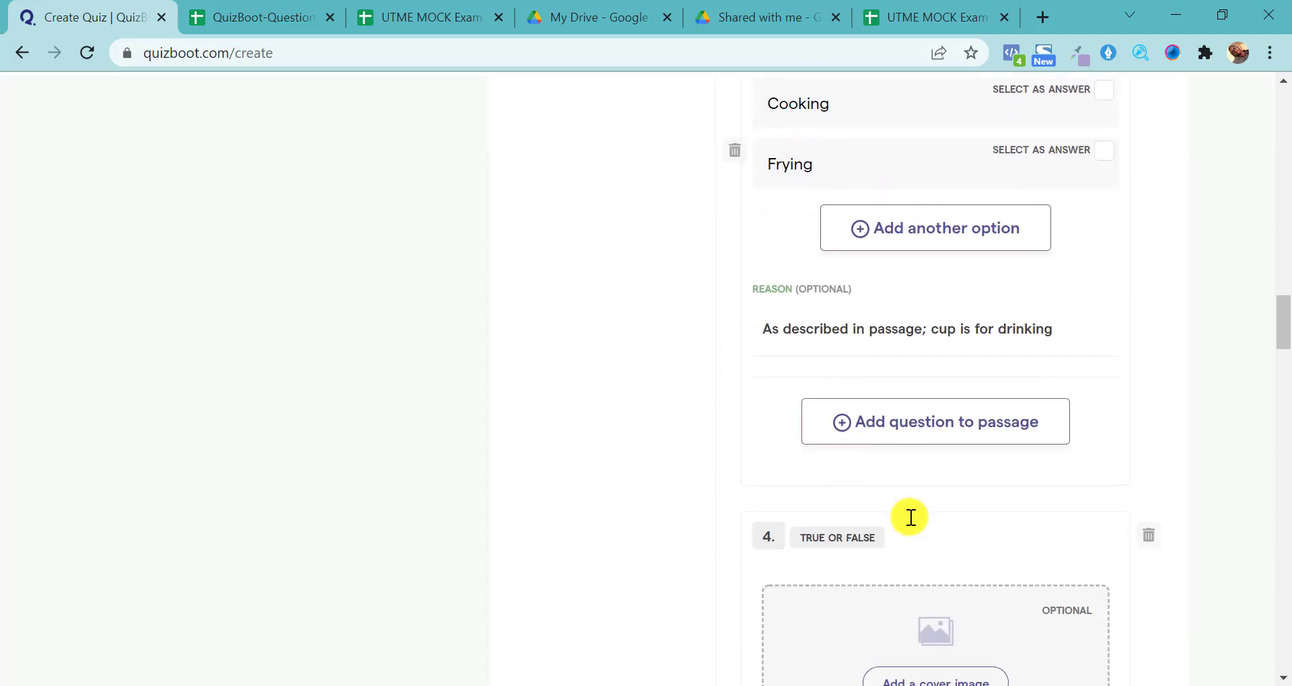
pyautogui.scroll(-10, 910, 517)
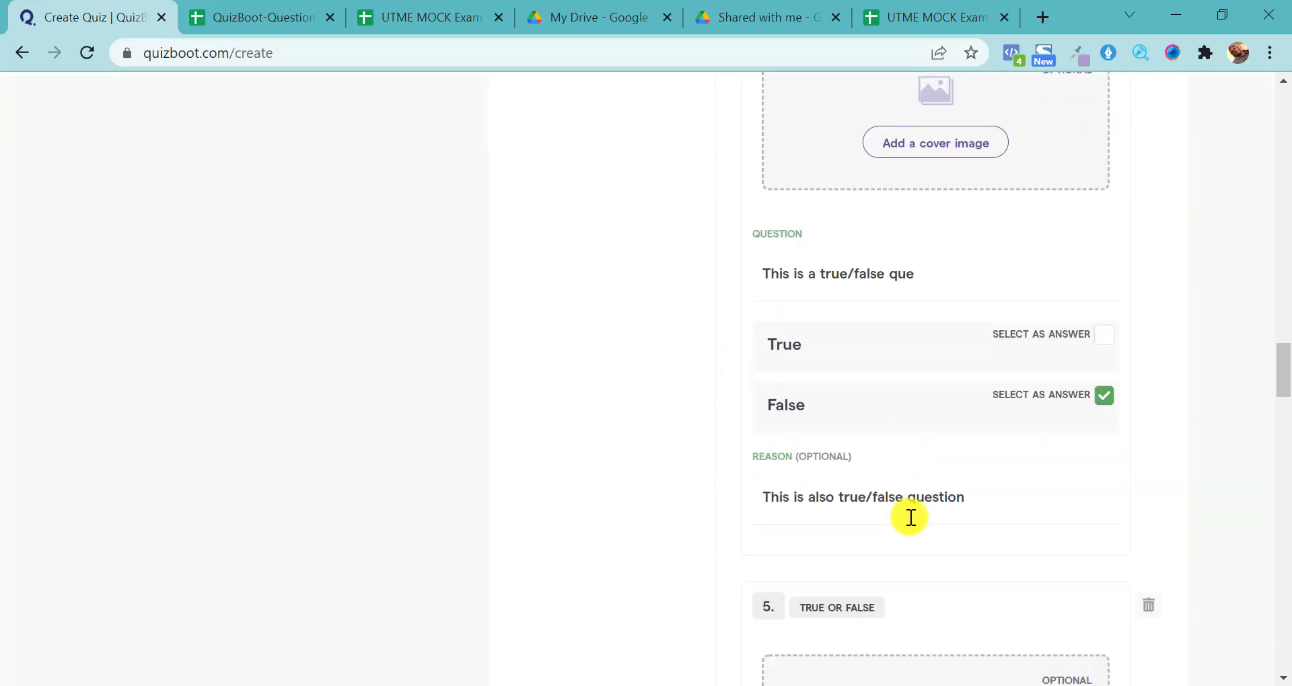
pyautogui.scroll(-18, 910, 518)
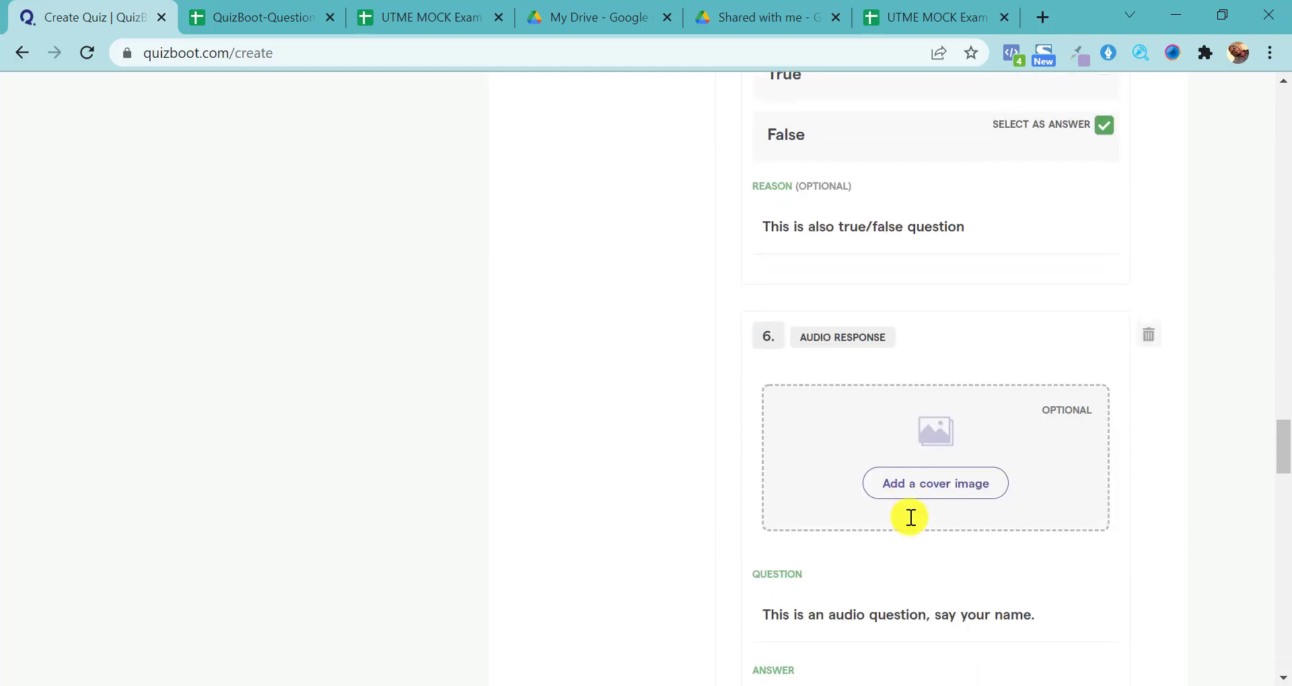
pyautogui.scroll(-18, 910, 518)
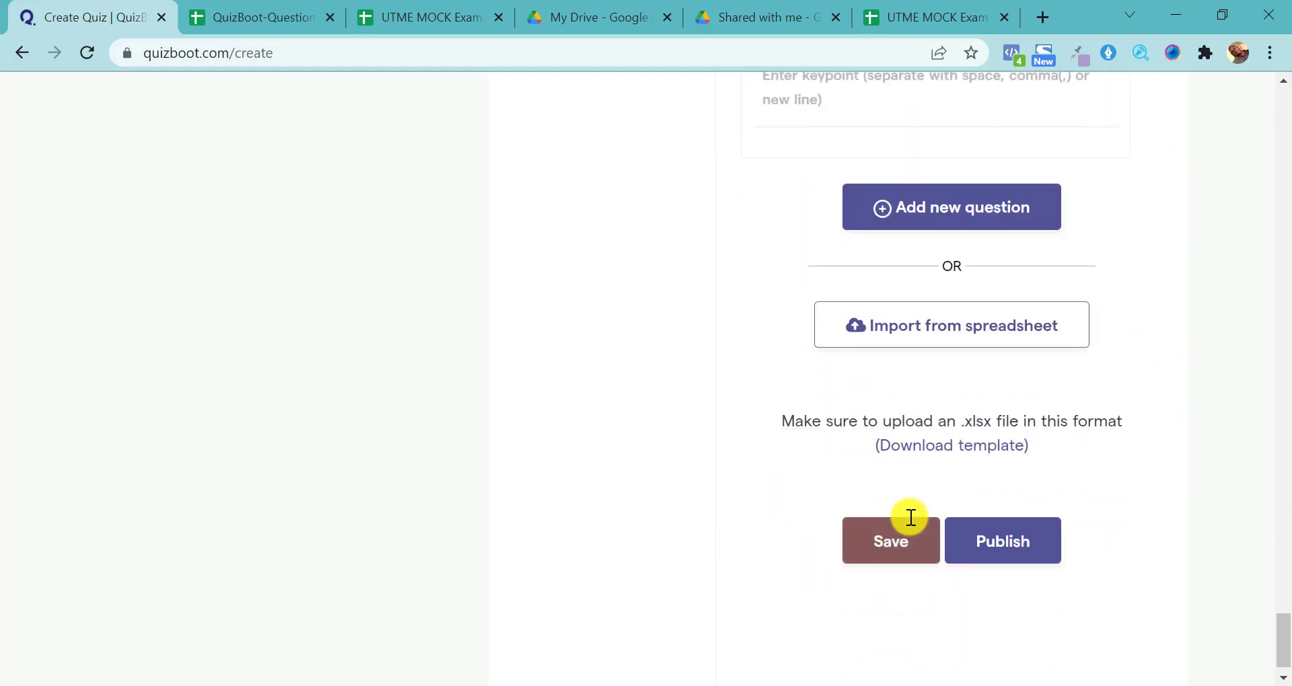
pyautogui.scroll(10, 910, 517)
pyautogui.scroll(-5, 910, 518)
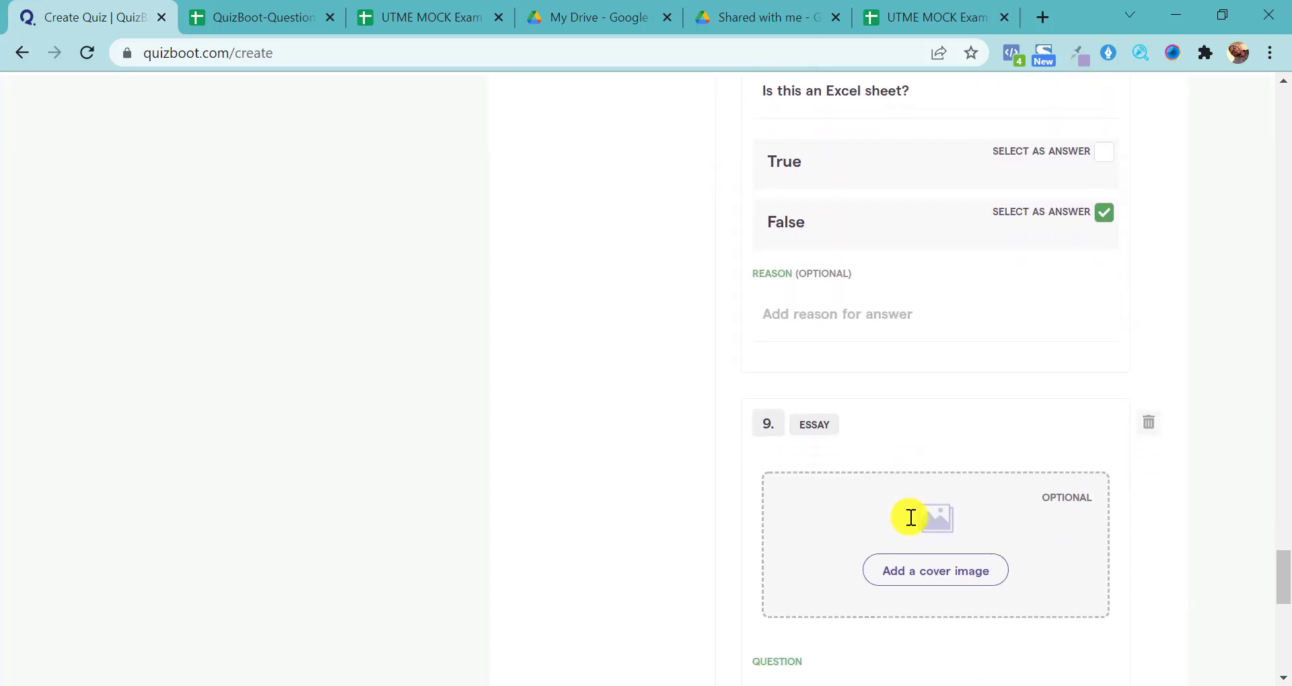
pyautogui.scroll(3, 844, 465)
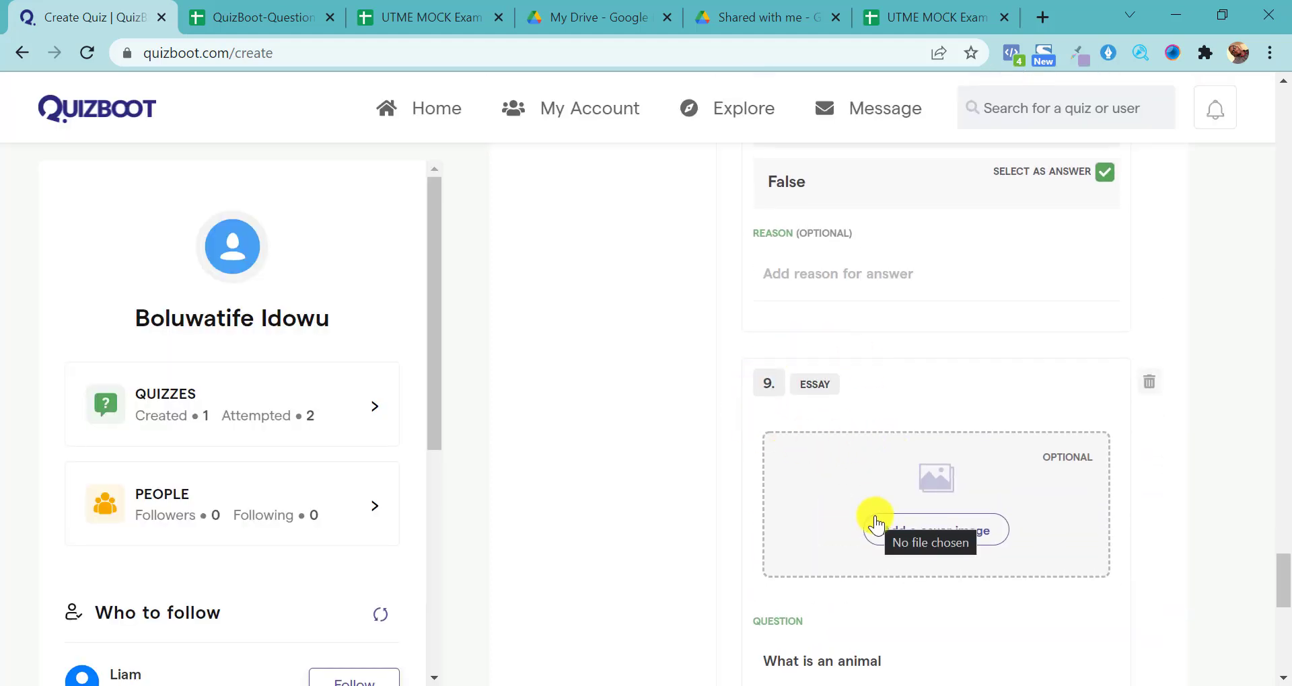
pyautogui.scroll(-4, 875, 524)
pyautogui.scroll(2, 876, 523)
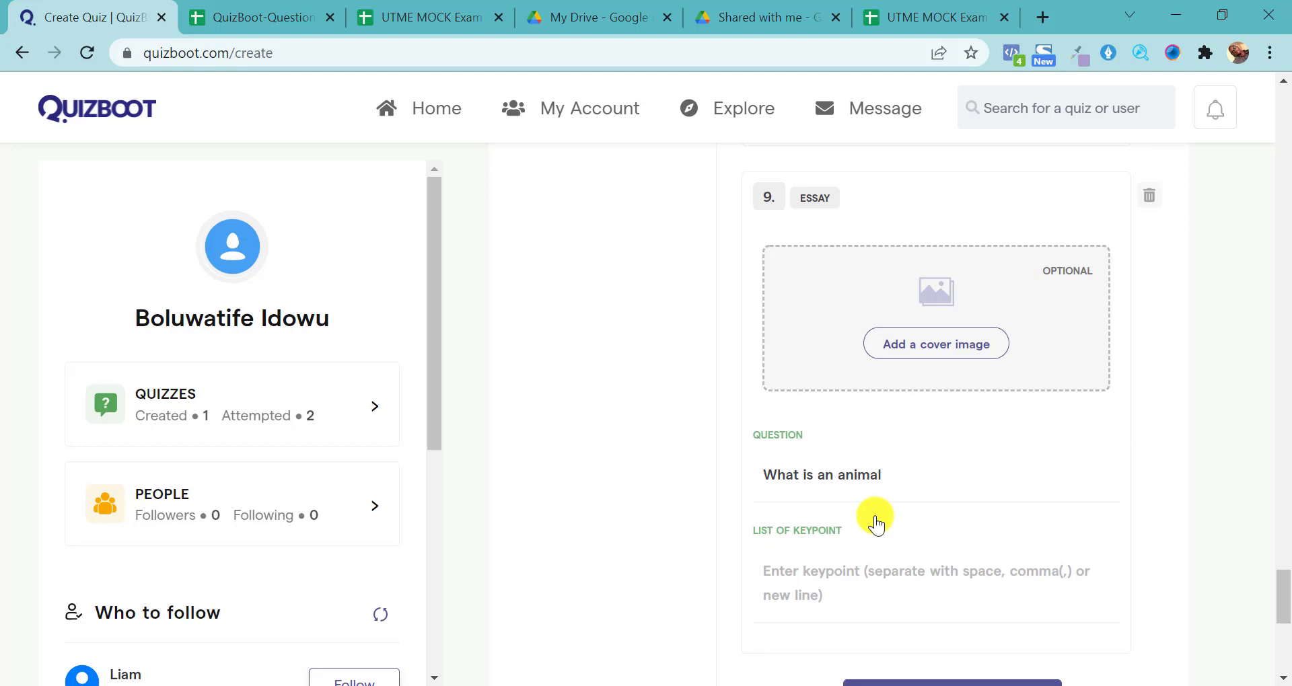
# Publish the quiz with the imported questions.
pyautogui.scroll(-8, 987, 568)
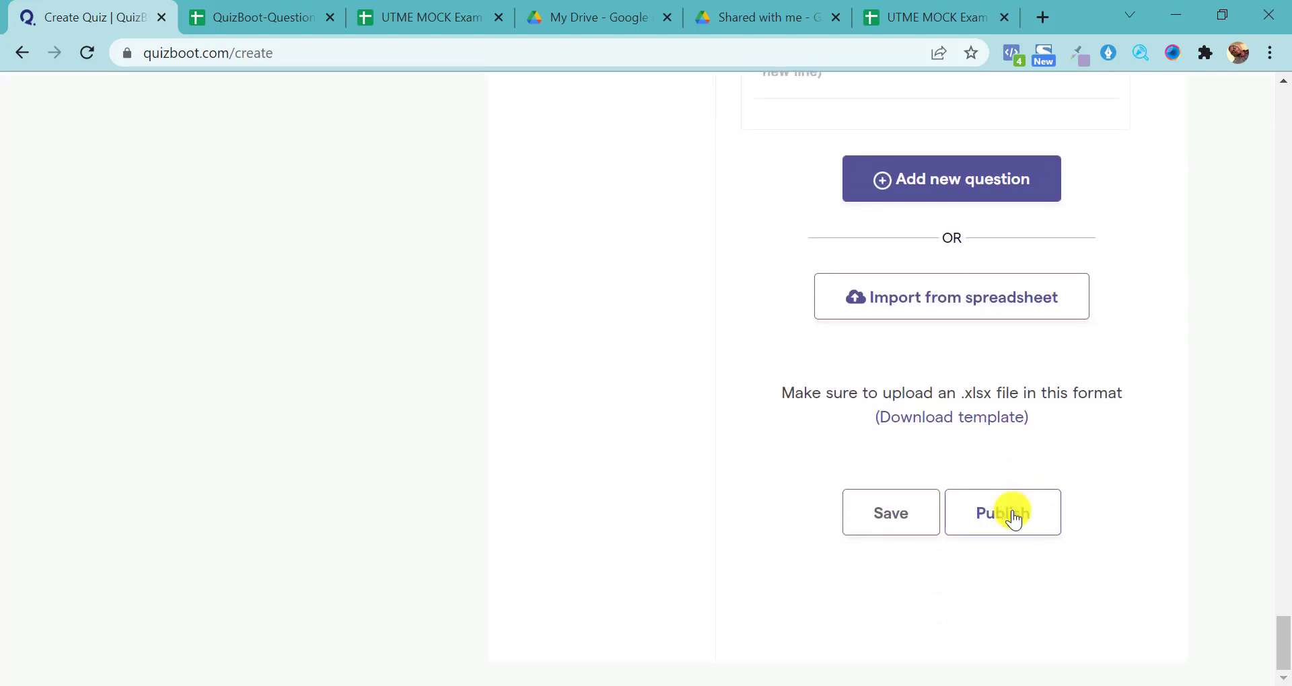
pyautogui.click(1014, 518)
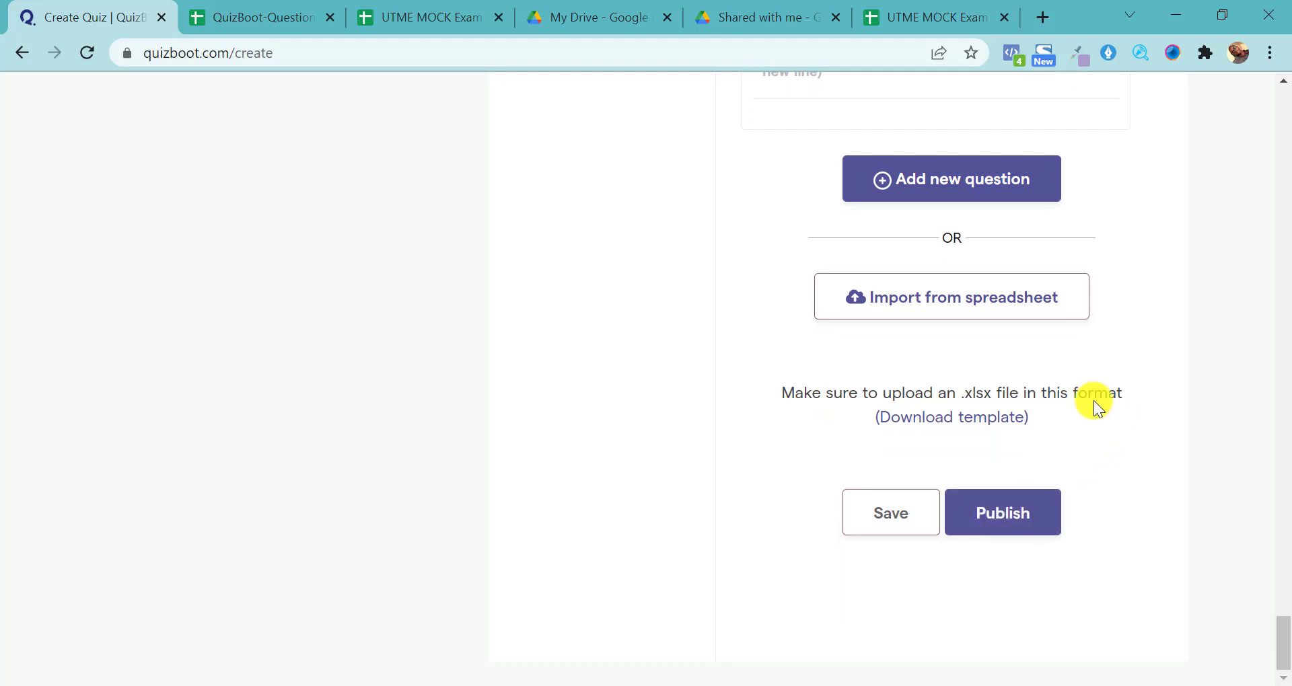